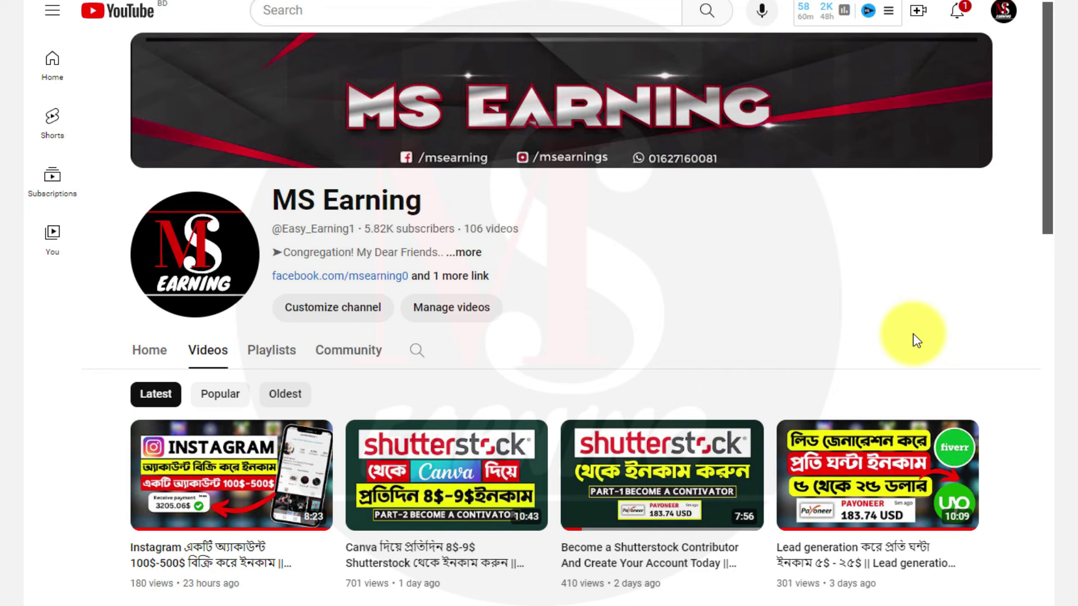
- Switch to Canva, search its templates for "t shirt design" and check the available template categories
{"action": "key", "text": "ctrl+Tab"}
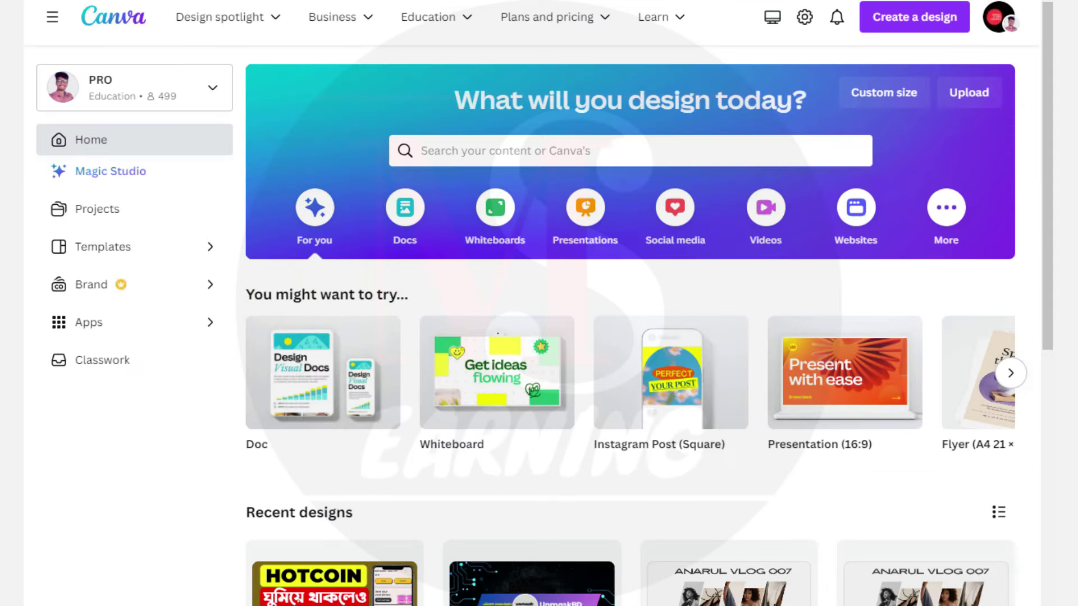
{"action": "left_click", "coordinate": [479, 150]}
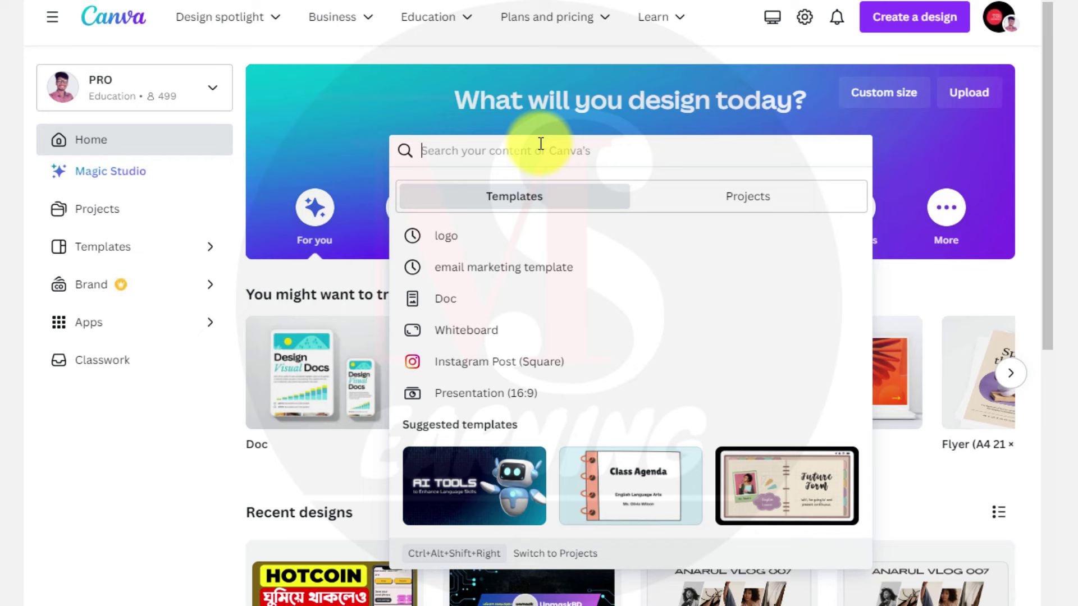
{"action": "type", "text": "t shirt design"}
{"action": "key", "text": "Return"}
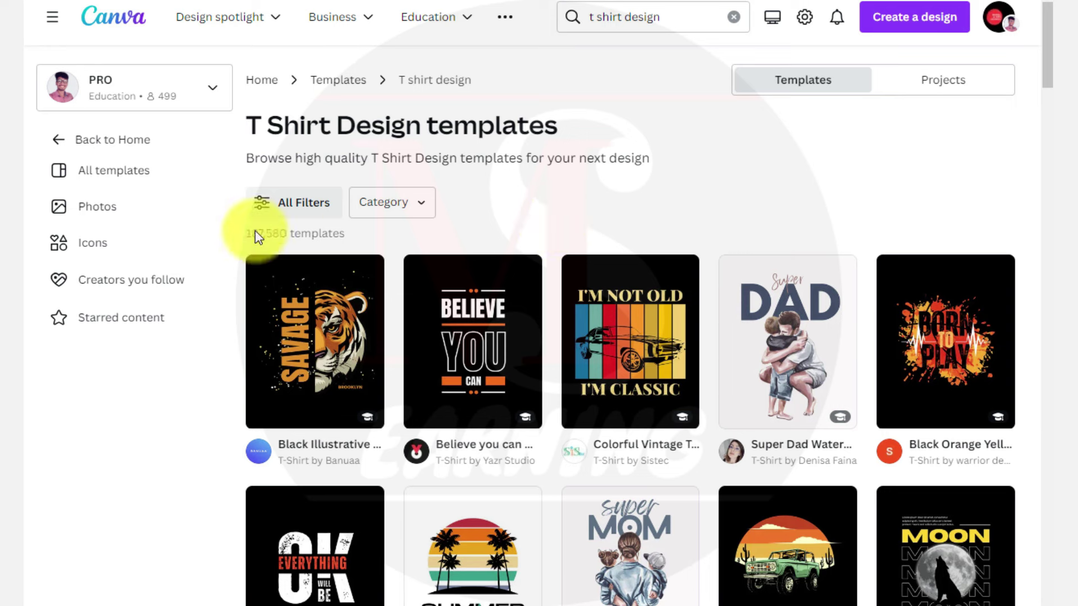
{"action": "left_click", "coordinate": [382, 203]}
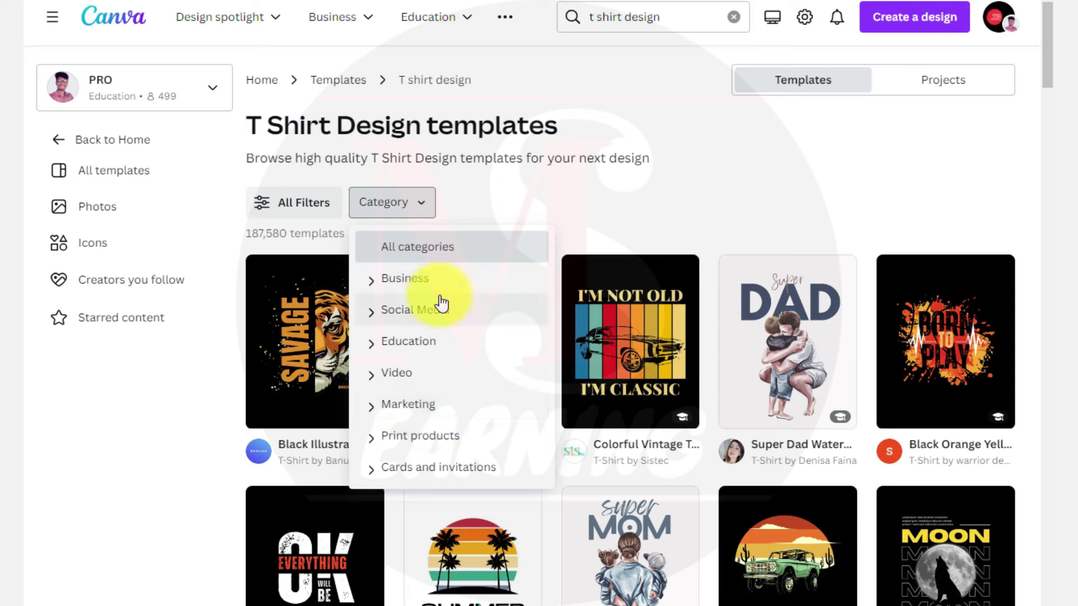
{"action": "left_click", "coordinate": [585, 209]}
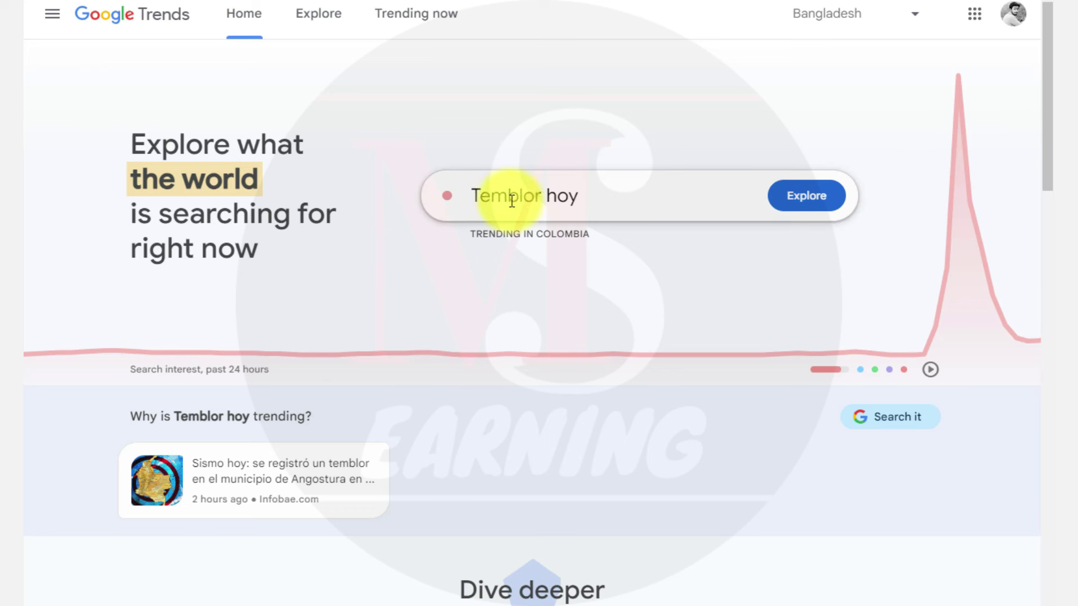
- Show the daily search trends in Google Trends for the United States
{"action": "left_click", "coordinate": [457, 197]}
{"action": "left_click", "coordinate": [662, 268]}
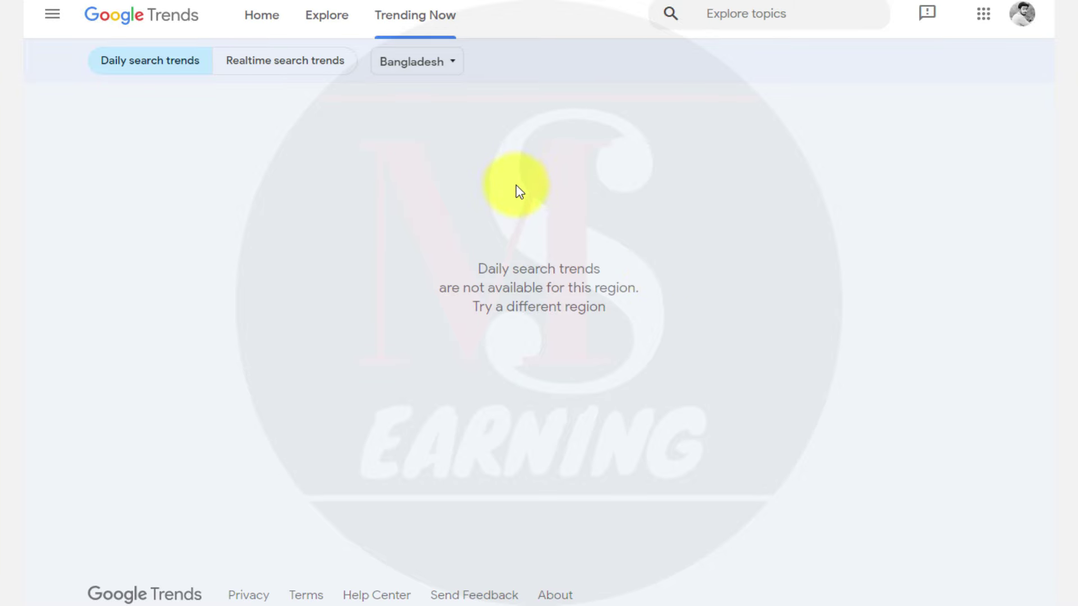
{"action": "left_click", "coordinate": [436, 74]}
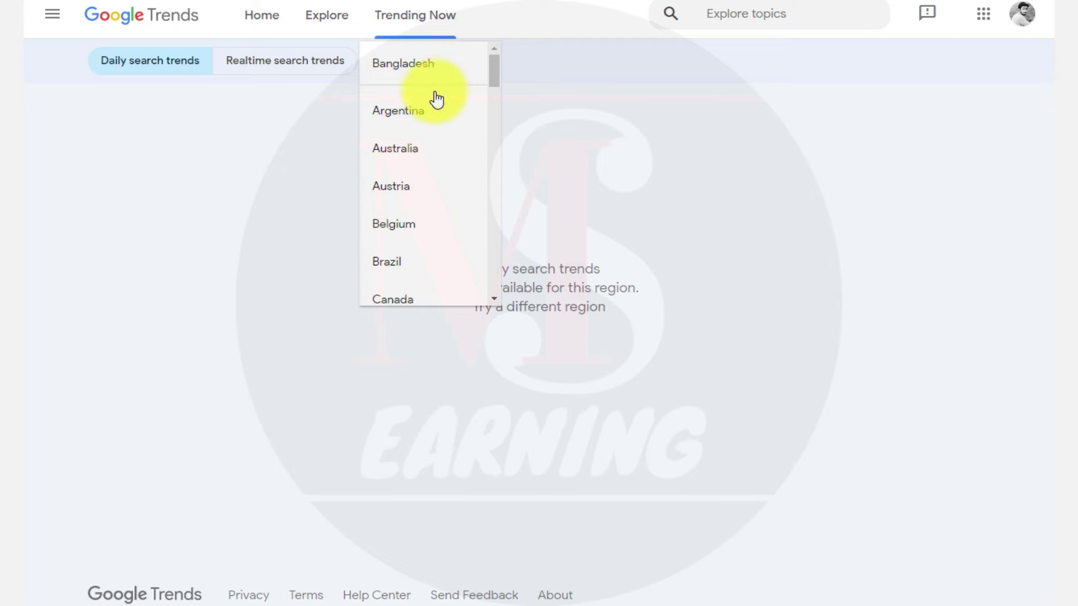
{"action": "scroll", "coordinate": [389, 241], "scroll_direction": "down", "scroll_amount": 4}
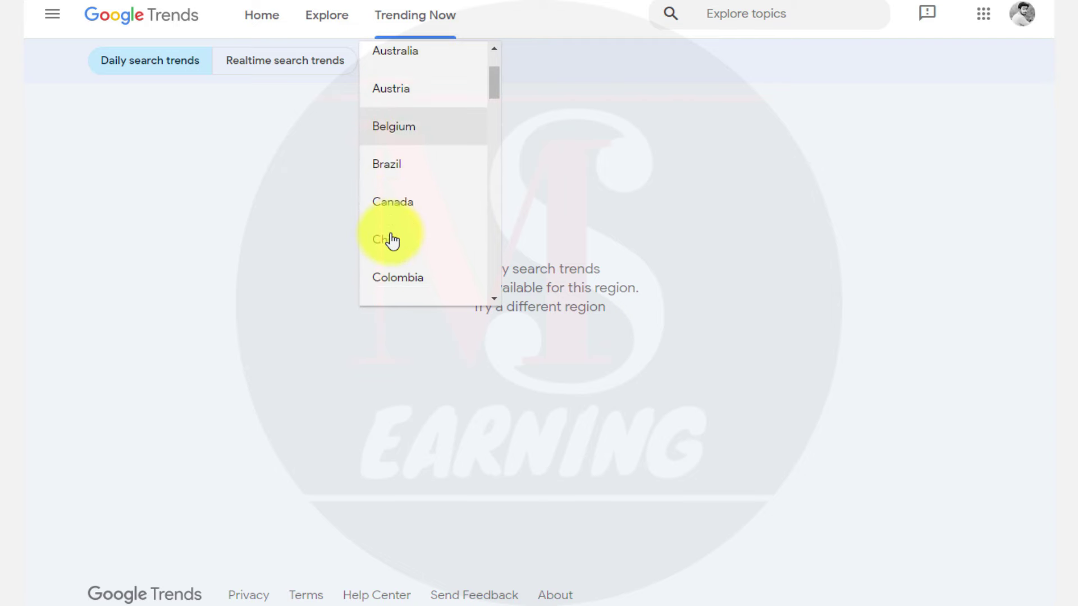
{"action": "scroll", "coordinate": [402, 235], "scroll_direction": "down", "scroll_amount": 7}
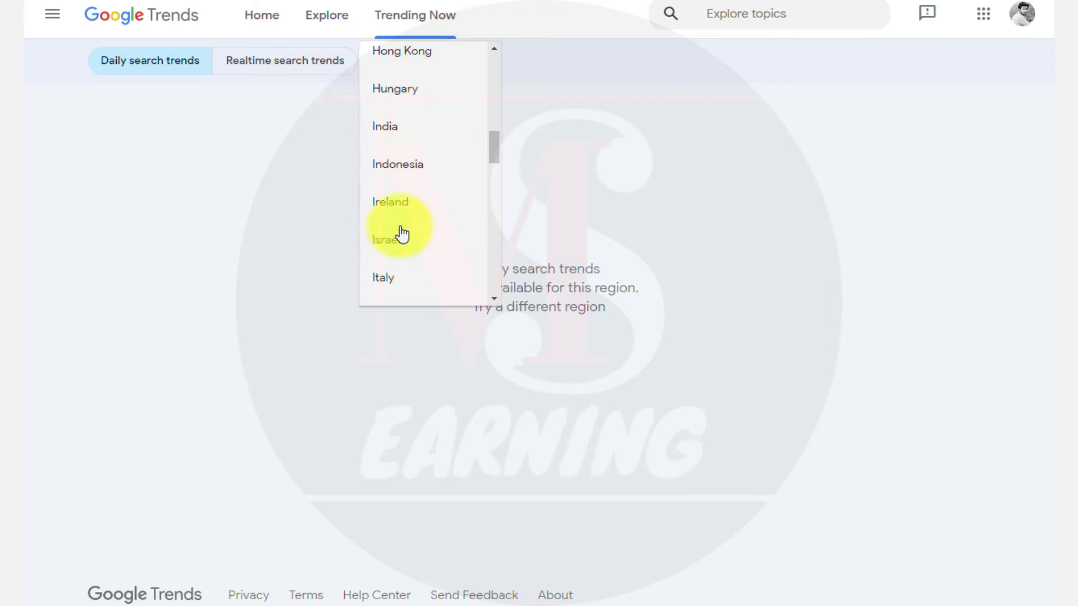
{"action": "scroll", "coordinate": [402, 234], "scroll_direction": "up", "scroll_amount": 4}
{"action": "scroll", "coordinate": [402, 235], "scroll_direction": "down", "scroll_amount": 7}
{"action": "left_click", "coordinate": [402, 235]}
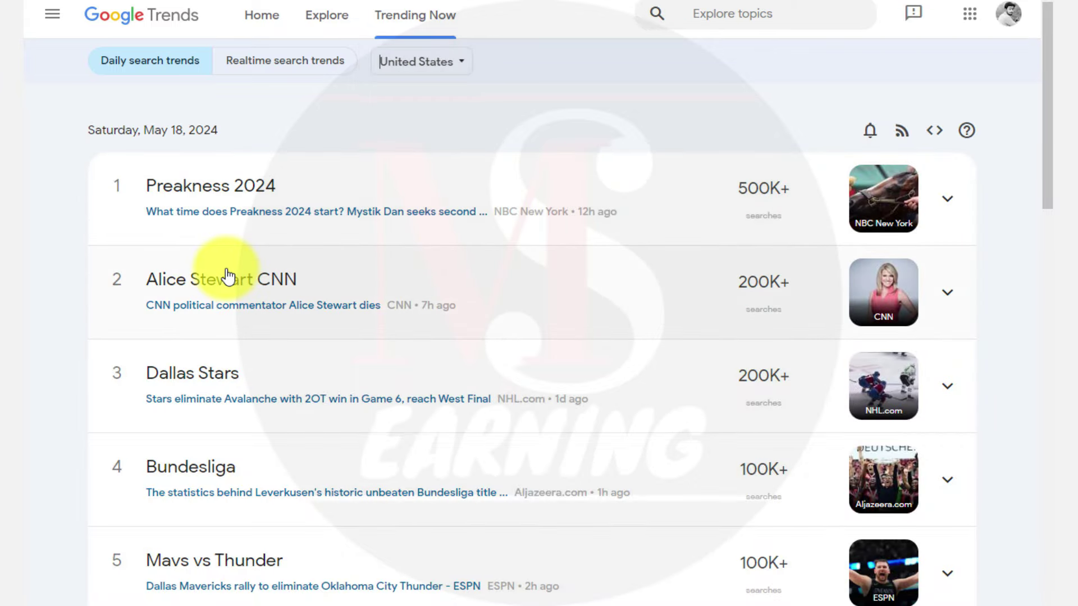
- Examine the daily United States search trends, including additional loaded entries, for a possible T-shirt topic
{"action": "scroll", "coordinate": [387, 275], "scroll_direction": "down", "scroll_amount": 12}
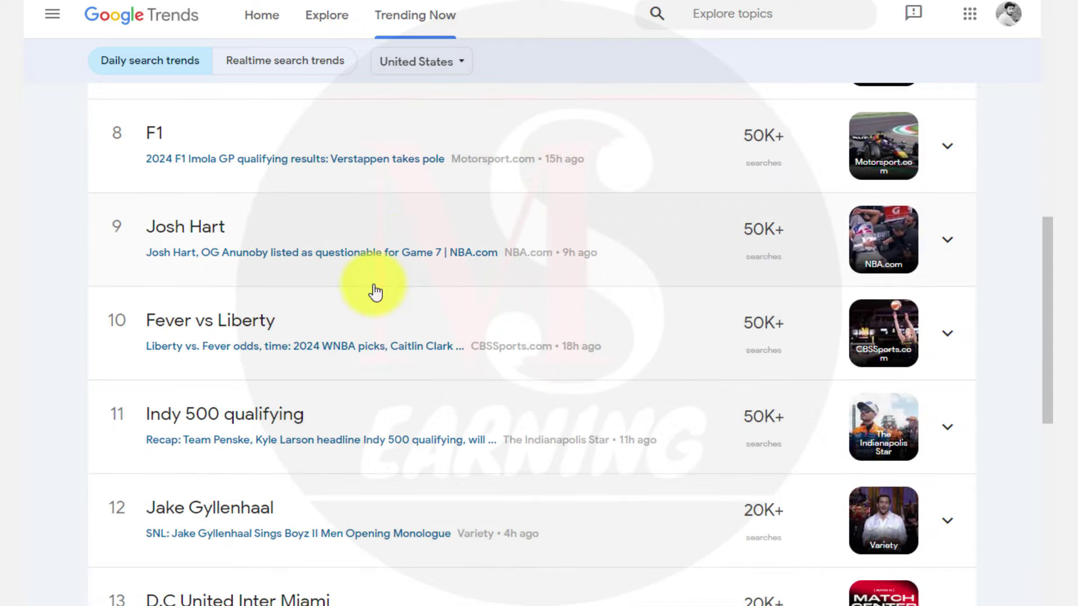
{"action": "scroll", "coordinate": [361, 294], "scroll_direction": "down", "scroll_amount": 10}
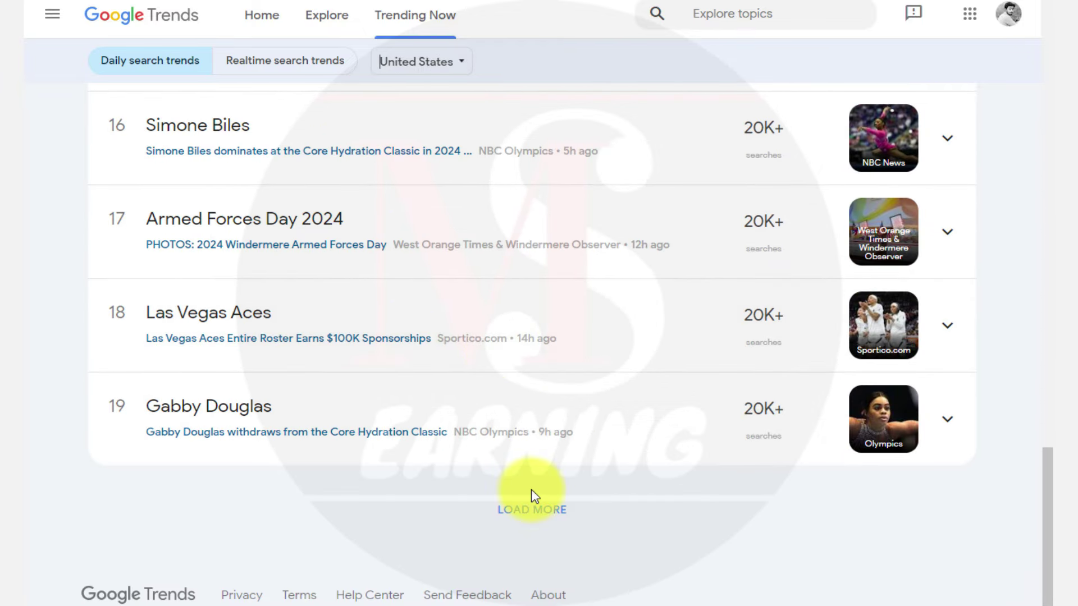
{"action": "left_click", "coordinate": [530, 509]}
{"action": "scroll", "coordinate": [532, 455], "scroll_direction": "up", "scroll_amount": 12}
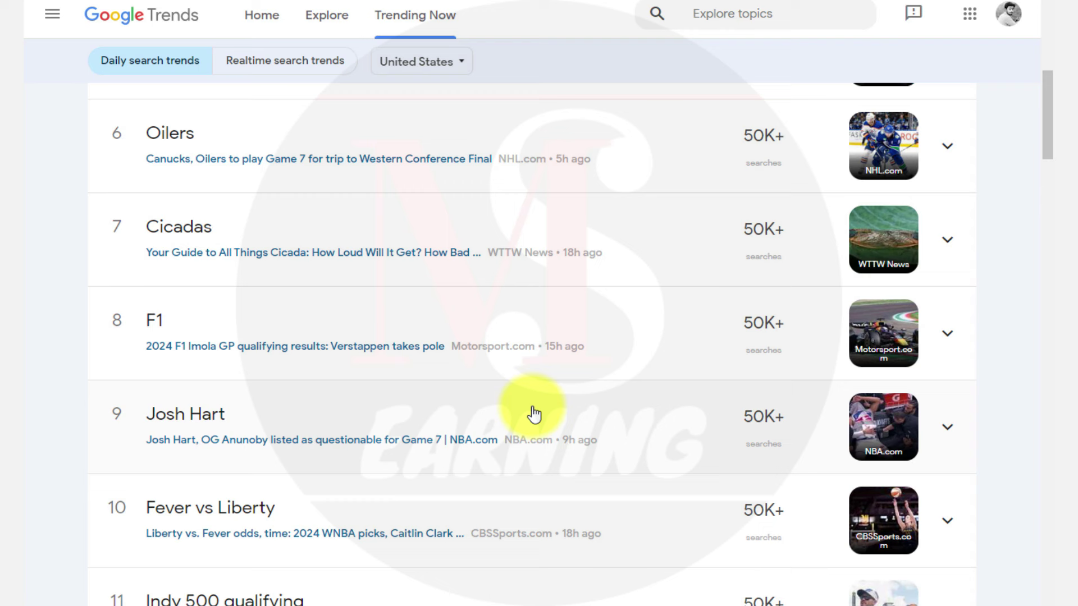
{"action": "scroll", "coordinate": [299, 389], "scroll_direction": "up", "scroll_amount": 5}
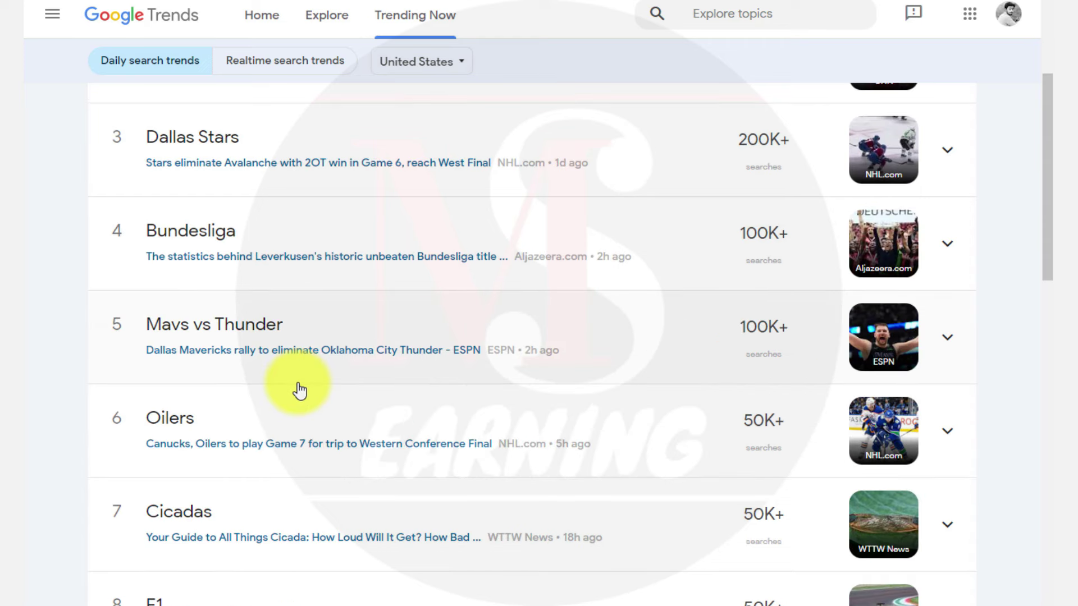
{"action": "scroll", "coordinate": [300, 391], "scroll_direction": "down", "scroll_amount": 8}
{"action": "scroll", "coordinate": [300, 395], "scroll_direction": "down", "scroll_amount": 3}
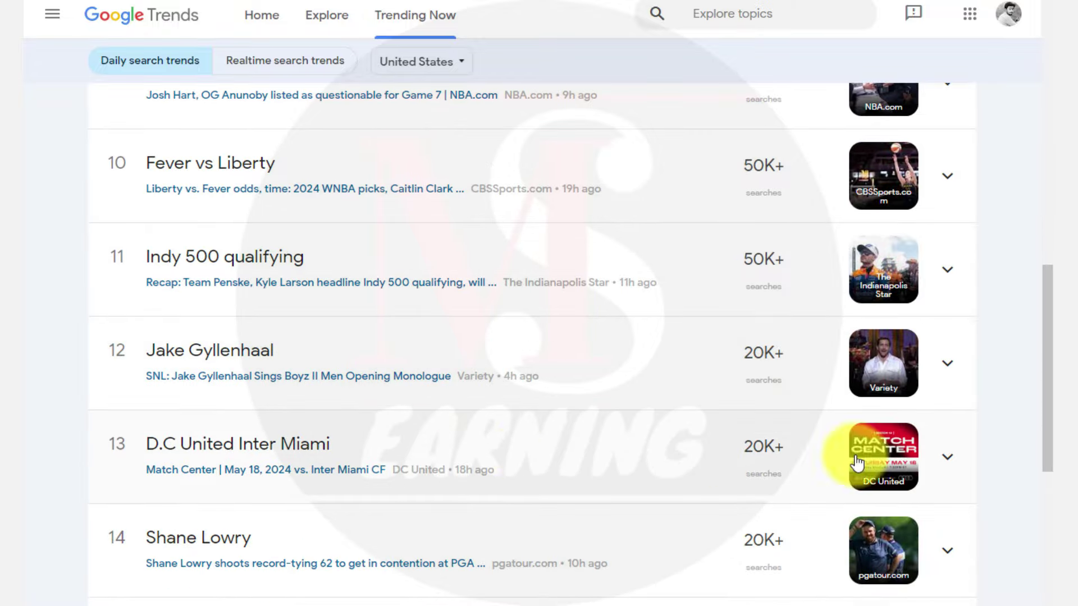
{"action": "scroll", "coordinate": [188, 378], "scroll_direction": "down", "scroll_amount": 4}
{"action": "scroll", "coordinate": [366, 365], "scroll_direction": "down", "scroll_amount": 4}
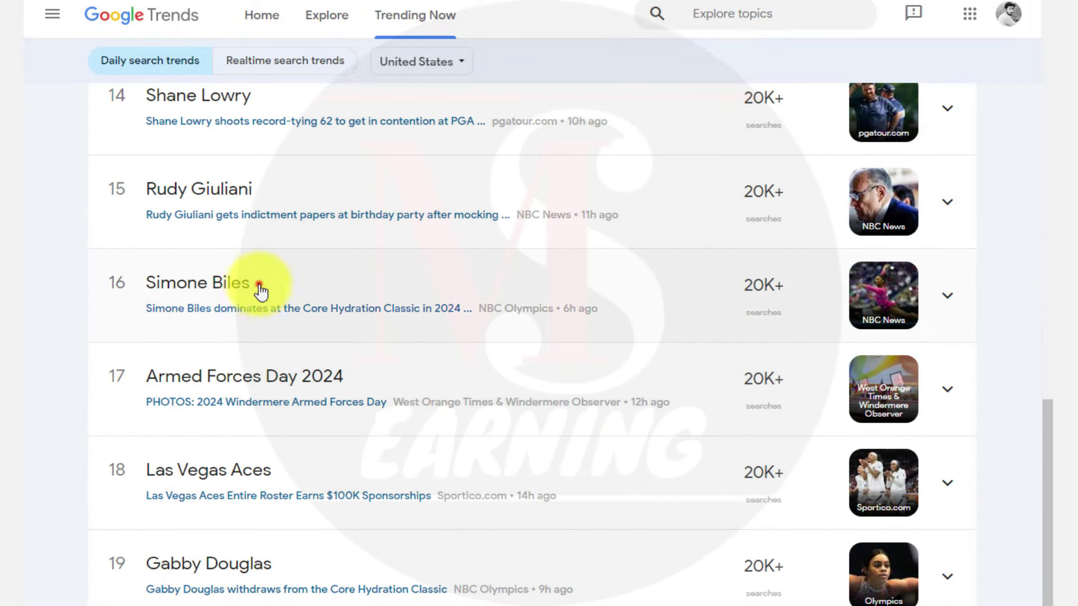
- Copy the trending topic "Simone Biles", search Google for it and look through the results
{"action": "left_click_drag", "start_coordinate": [258, 283], "coordinate": [148, 282]}
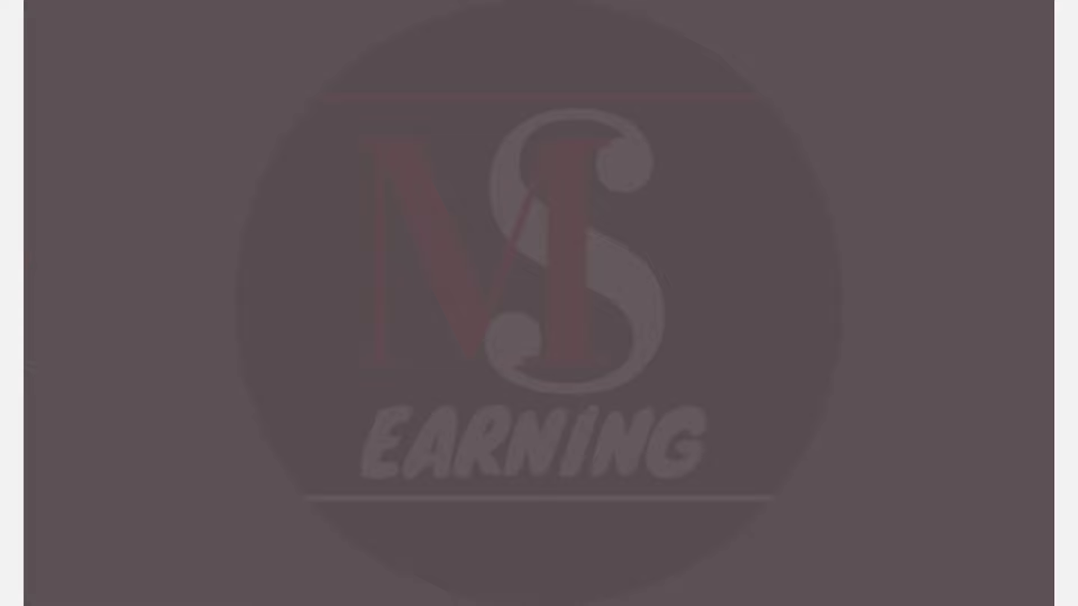
{"action": "type", "text": "Simone Biles"}
{"action": "key", "text": "Return"}
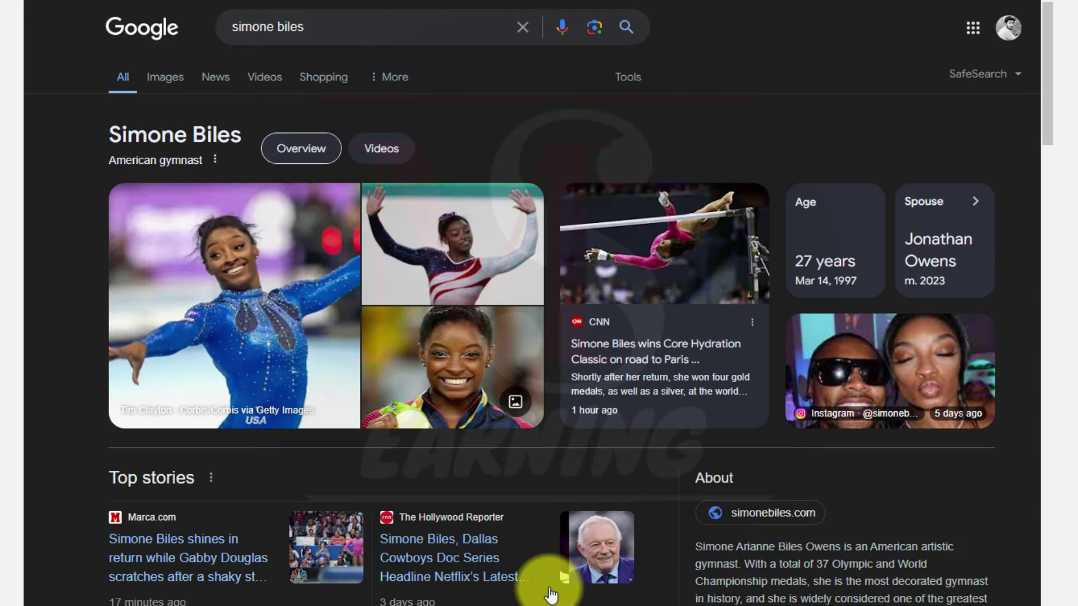
{"action": "scroll", "coordinate": [554, 578], "scroll_direction": "down", "scroll_amount": 8}
{"action": "scroll", "coordinate": [549, 578], "scroll_direction": "up", "scroll_amount": 8}
- Refine the Google search to "simone biles t shirt" and show only image results
{"action": "left_click", "coordinate": [349, 25]}
{"action": "type", "text": "t"}
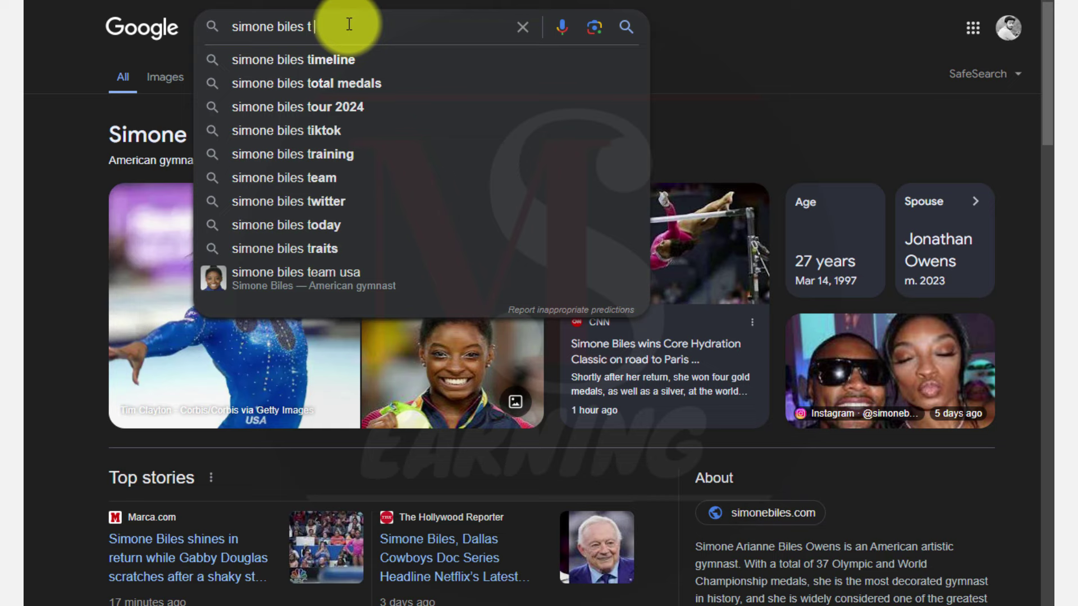
{"action": "type", "text": " shirt"}
{"action": "key", "text": "Return"}
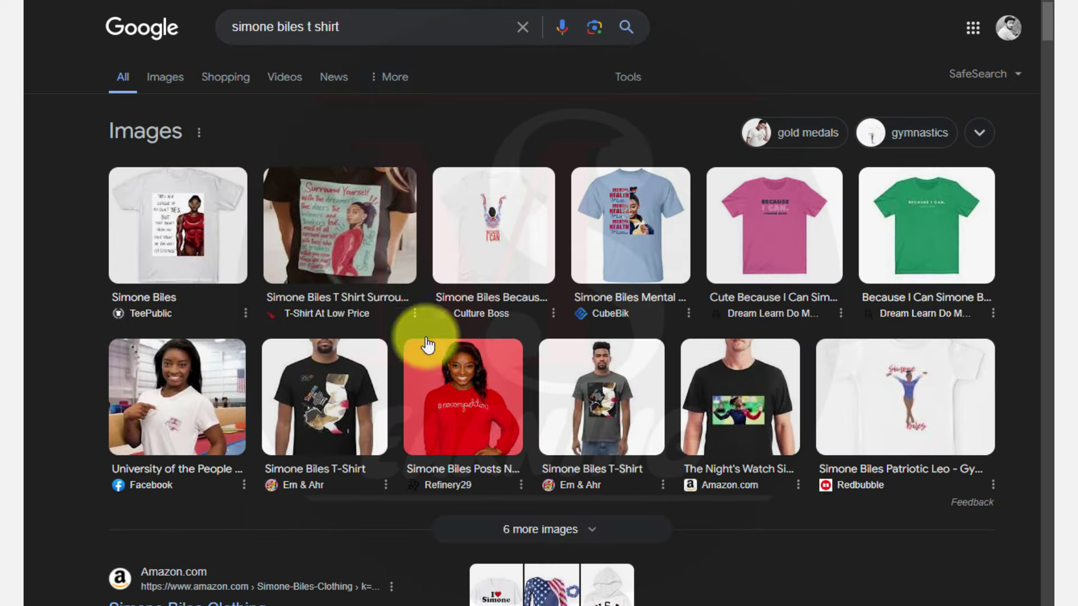
{"action": "left_click", "coordinate": [156, 83]}
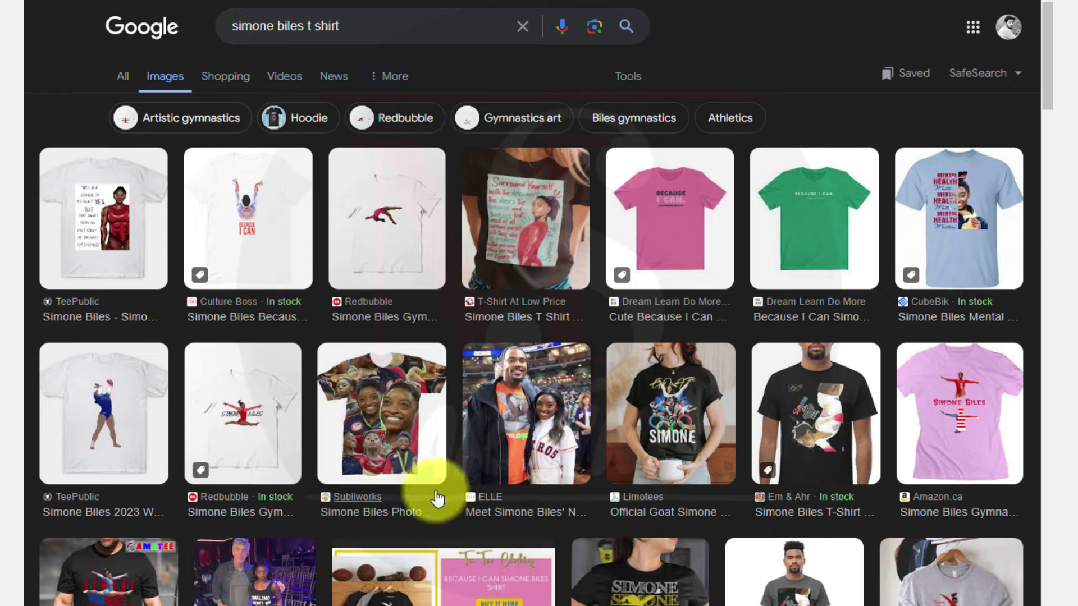
- Examine the Simone Biles T-shirt image results for existing designs and the shops selling them
{"action": "scroll", "coordinate": [437, 498], "scroll_direction": "down", "scroll_amount": 1}
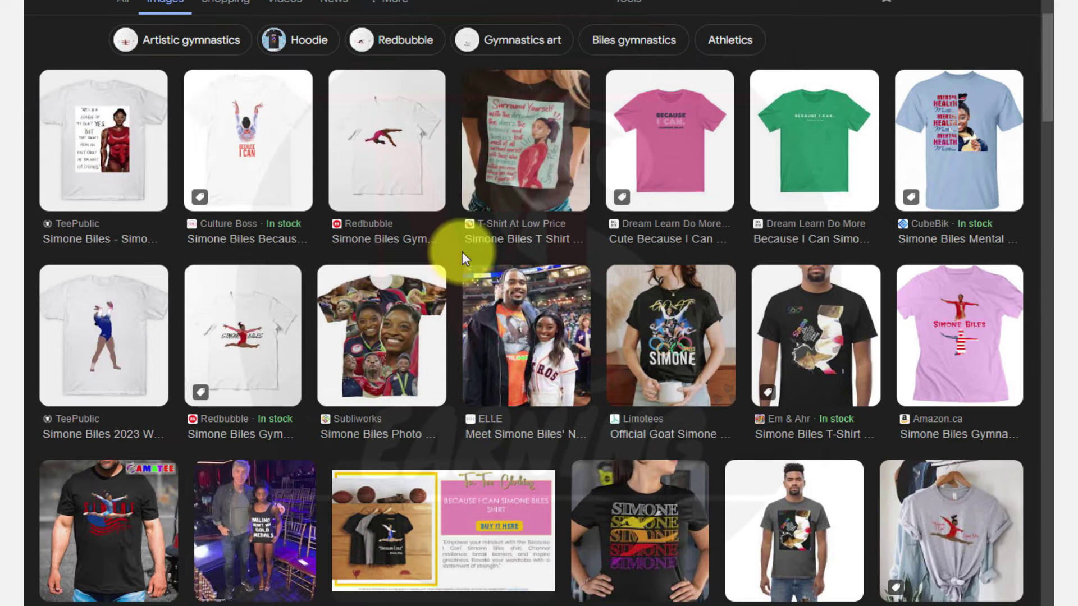
{"action": "scroll", "coordinate": [482, 277], "scroll_direction": "down", "scroll_amount": 4}
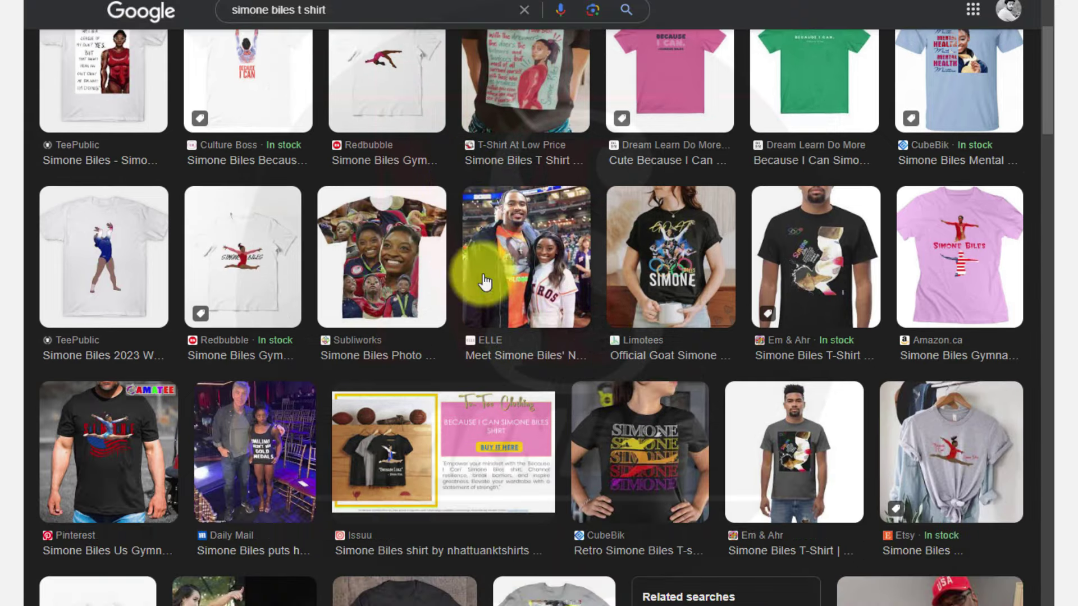
{"action": "scroll", "coordinate": [586, 333], "scroll_direction": "down", "scroll_amount": 13}
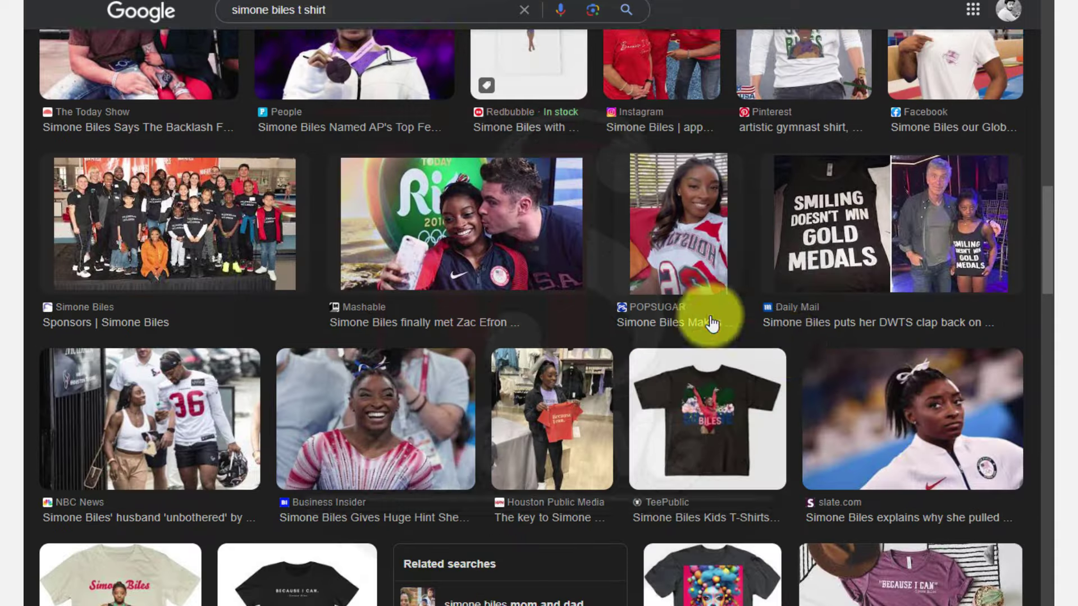
{"action": "scroll", "coordinate": [525, 344], "scroll_direction": "down", "scroll_amount": 5}
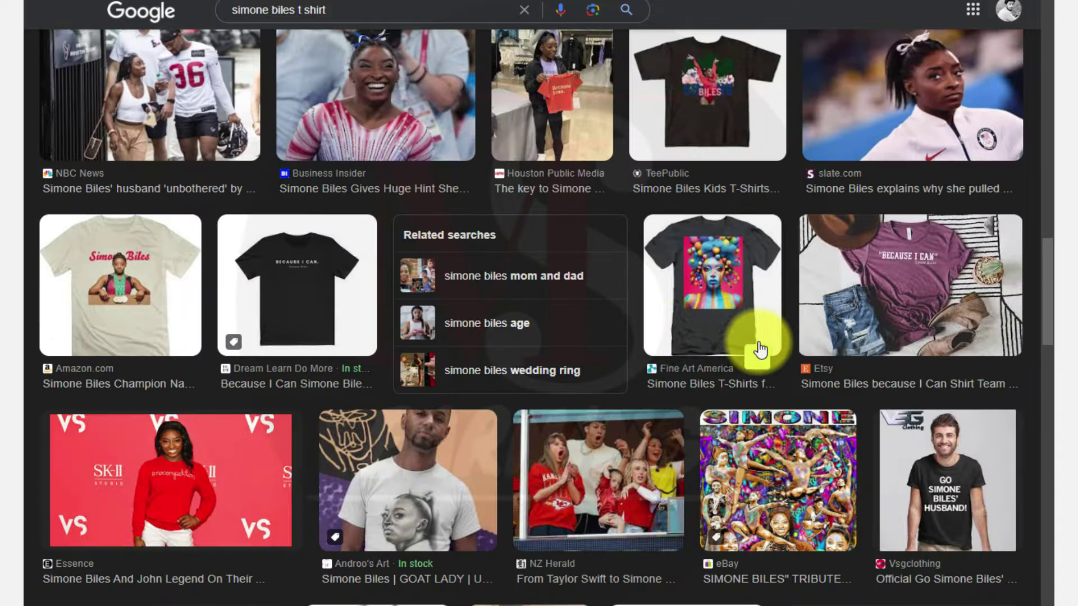
{"action": "left_click_drag", "start_coordinate": [753, 349], "coordinate": [595, 294]}
{"action": "scroll", "coordinate": [393, 308], "scroll_direction": "down", "scroll_amount": 2}
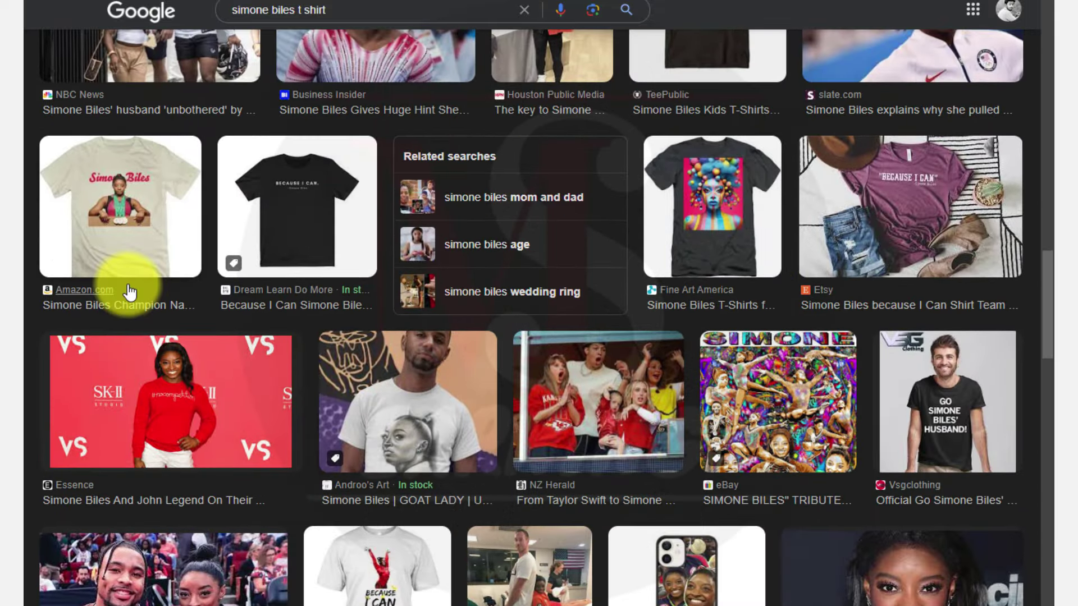
{"action": "scroll", "coordinate": [84, 292], "scroll_direction": "up", "scroll_amount": 1}
{"action": "scroll", "coordinate": [84, 289], "scroll_direction": "down", "scroll_amount": 1}
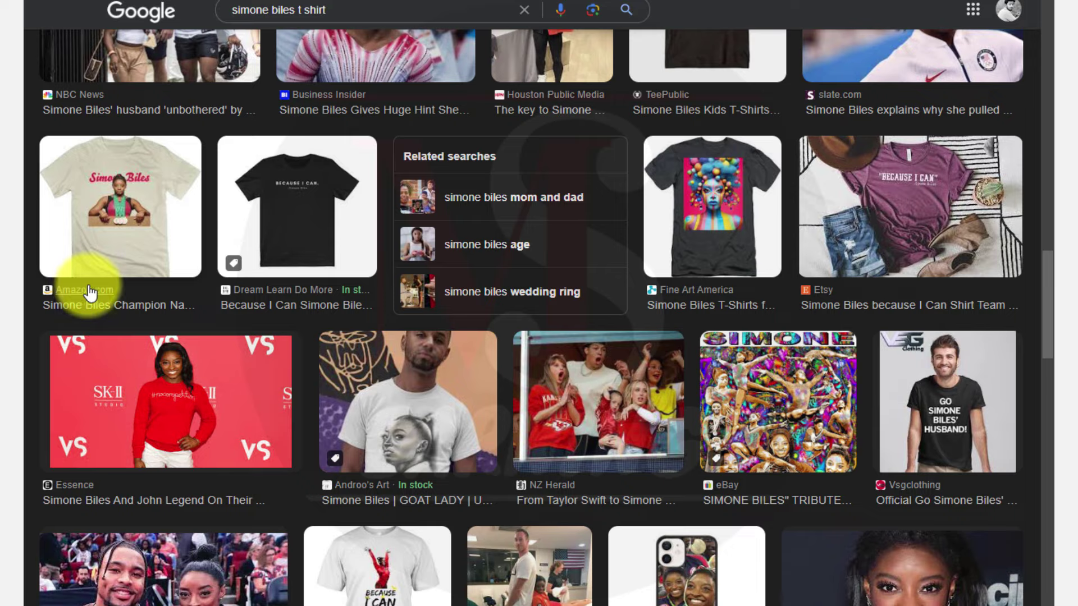
{"action": "scroll", "coordinate": [229, 325], "scroll_direction": "down", "scroll_amount": 2}
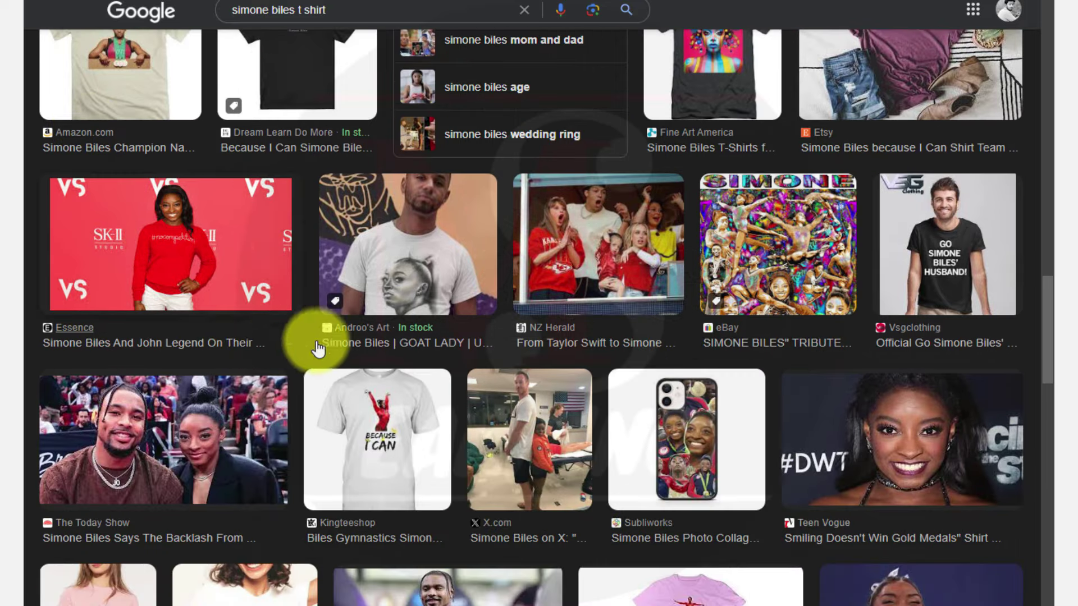
{"action": "scroll", "coordinate": [336, 340], "scroll_direction": "down", "scroll_amount": 10}
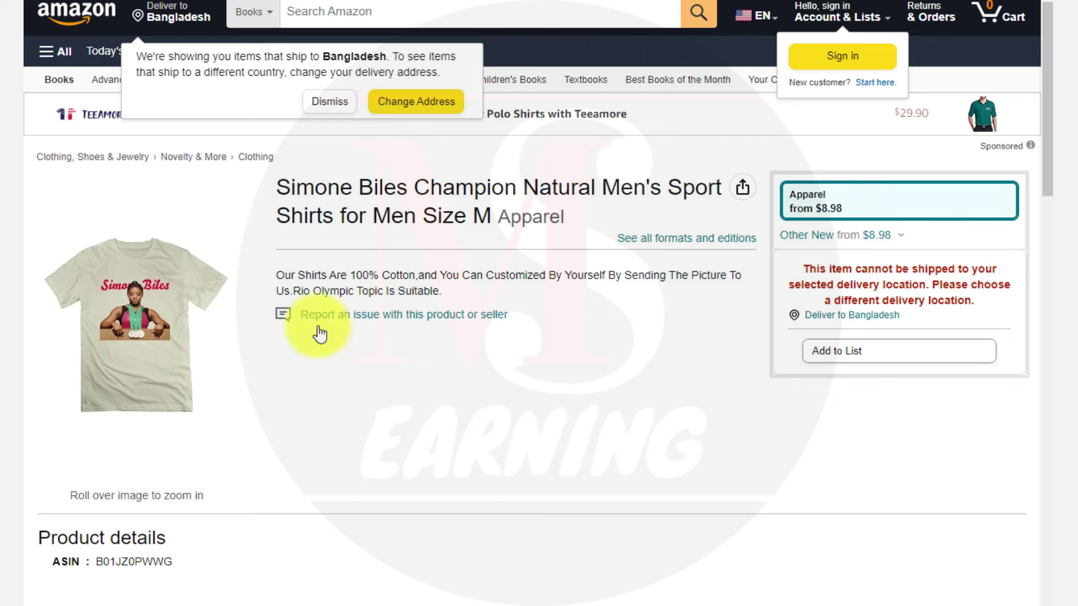
- Examine the StyxKicks product page of the Simone Biles GOAT LADY unisex T-shirt, including its price, photos and description
{"action": "mouse_move", "coordinate": [143, 349]}
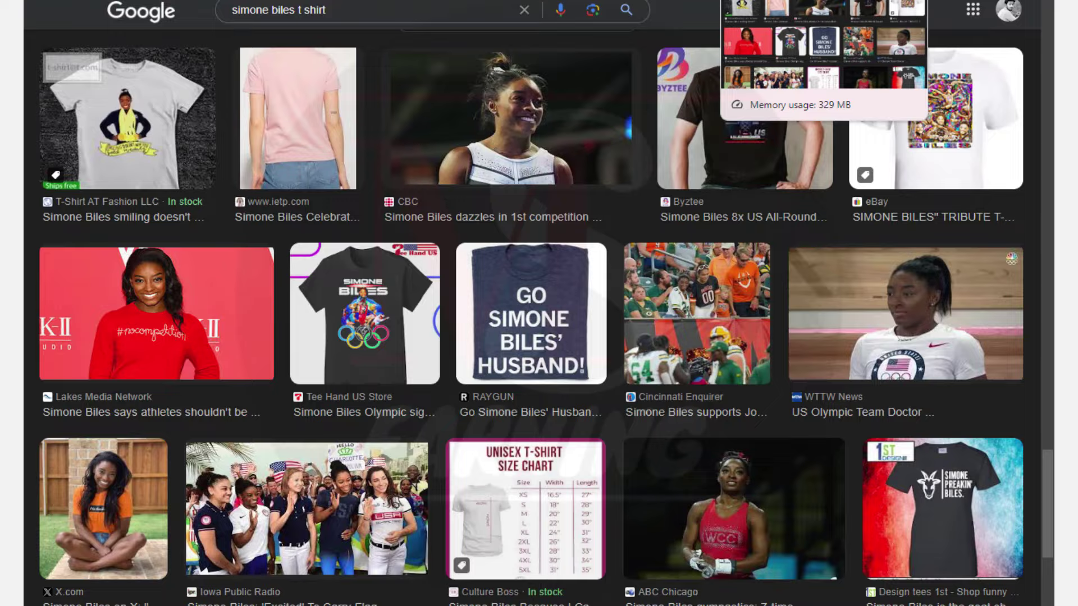
{"action": "left_click", "coordinate": [747, 2]}
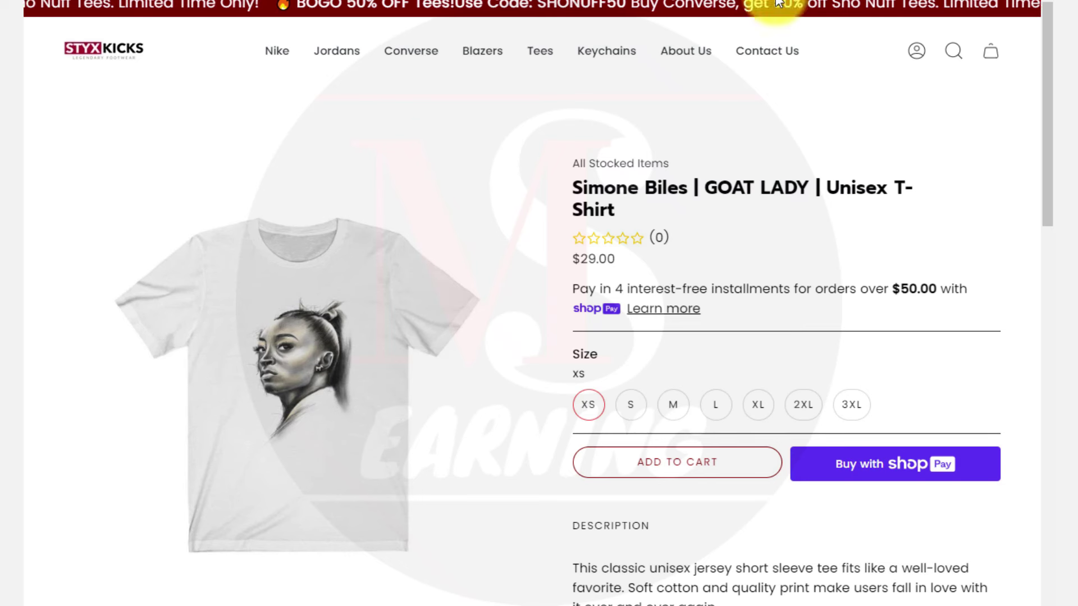
{"action": "left_click", "coordinate": [797, 2]}
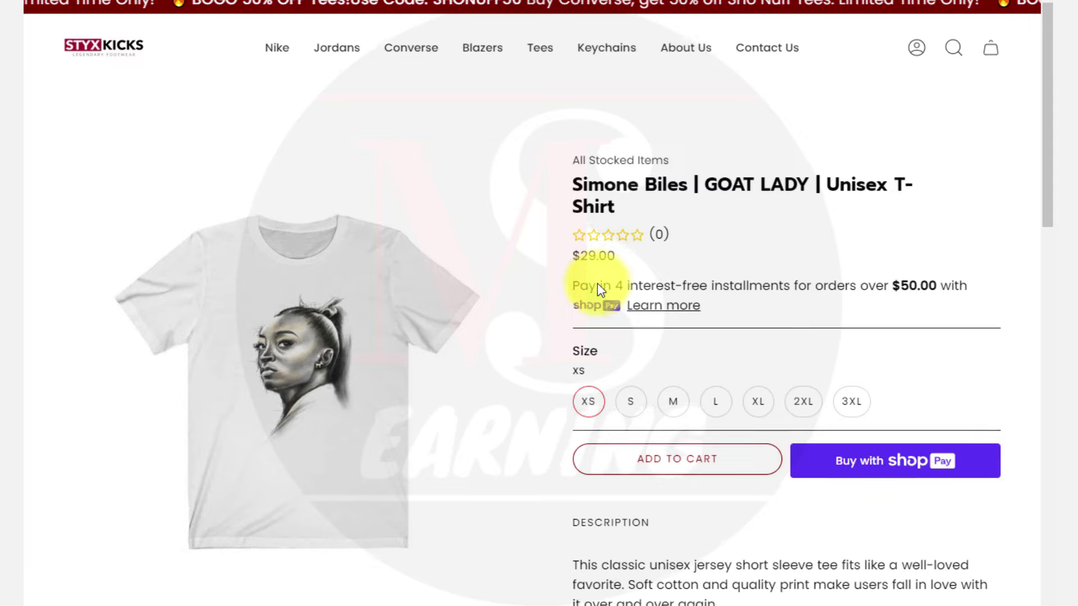
{"action": "scroll", "coordinate": [566, 329], "scroll_direction": "down", "scroll_amount": 3}
{"action": "scroll", "coordinate": [257, 416], "scroll_direction": "down", "scroll_amount": 3}
{"action": "scroll", "coordinate": [320, 426], "scroll_direction": "up", "scroll_amount": 4}
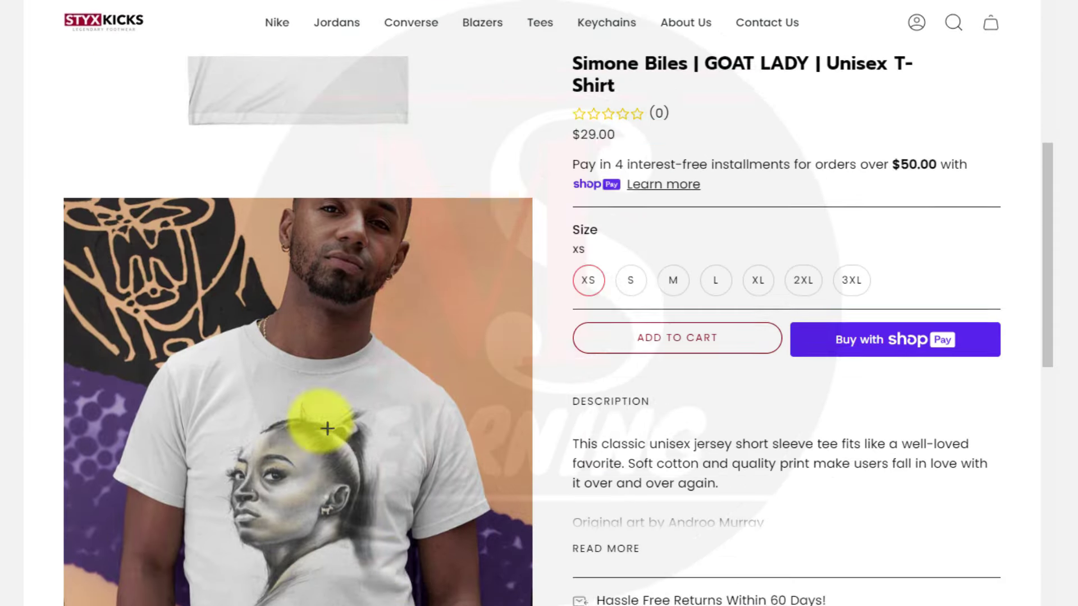
{"action": "scroll", "coordinate": [352, 481], "scroll_direction": "down", "scroll_amount": 4}
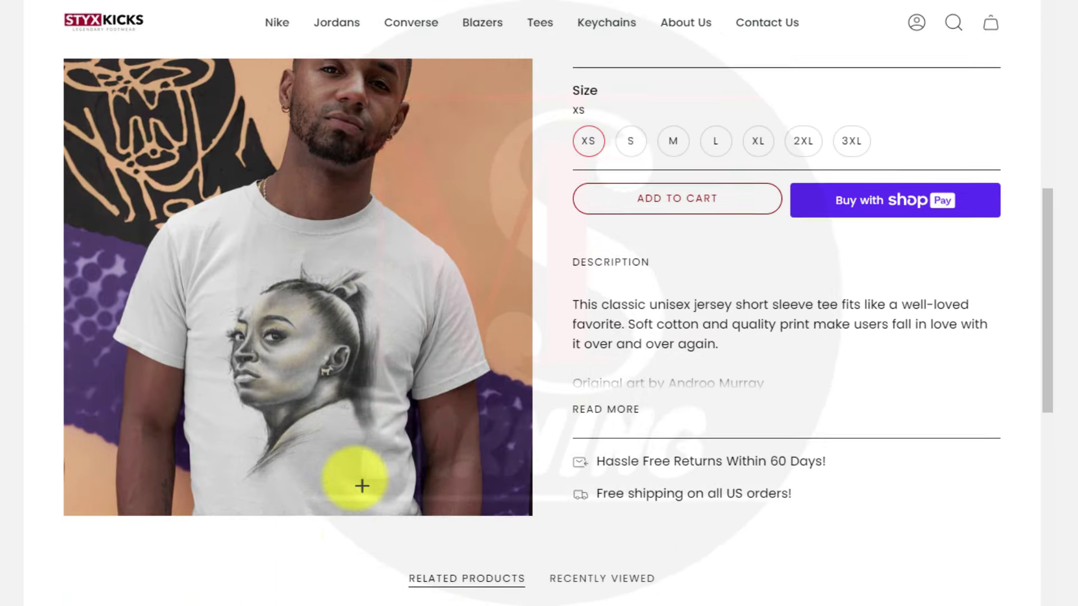
{"action": "scroll", "coordinate": [397, 441], "scroll_direction": "up", "scroll_amount": 4}
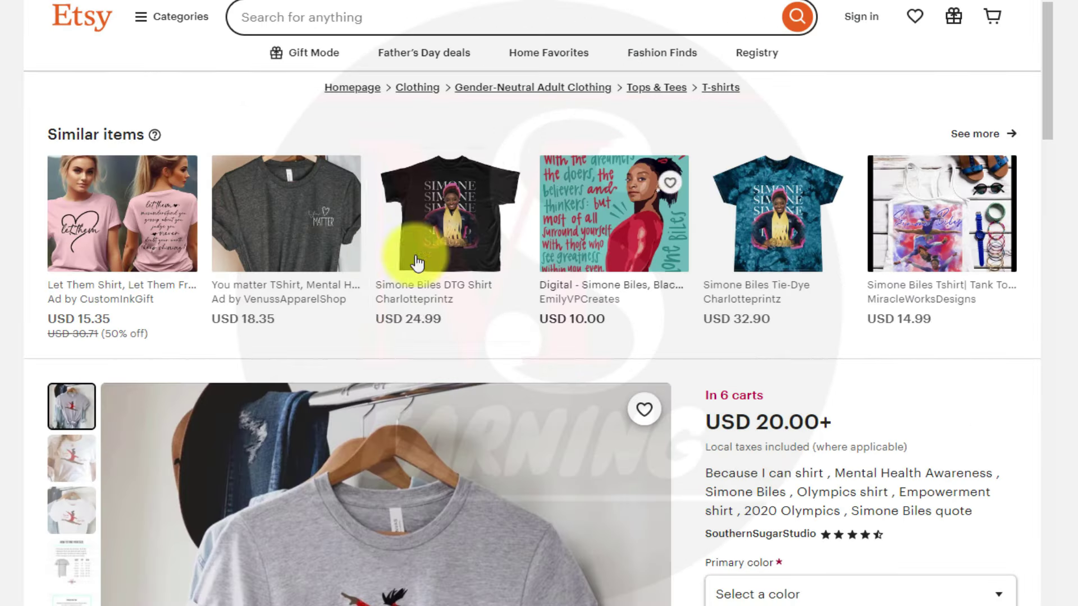
- Examine the Etsy listing for the grey "Because I Can" Simone Biles T-shirt, including its price, title and options
{"action": "scroll", "coordinate": [417, 262], "scroll_direction": "down", "scroll_amount": 5}
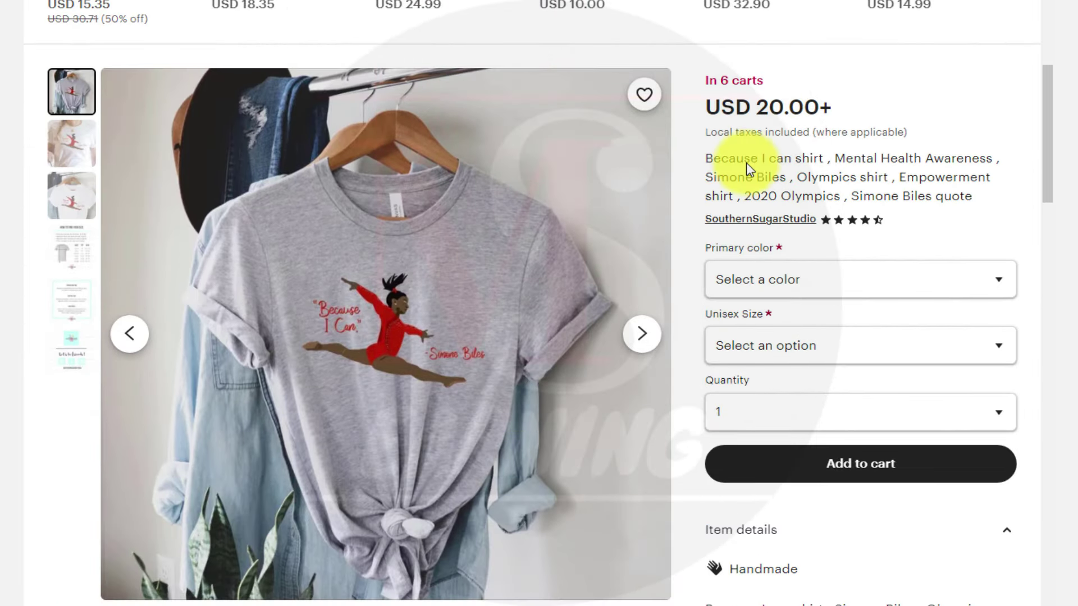
{"action": "scroll", "coordinate": [453, 449], "scroll_direction": "down", "scroll_amount": 3}
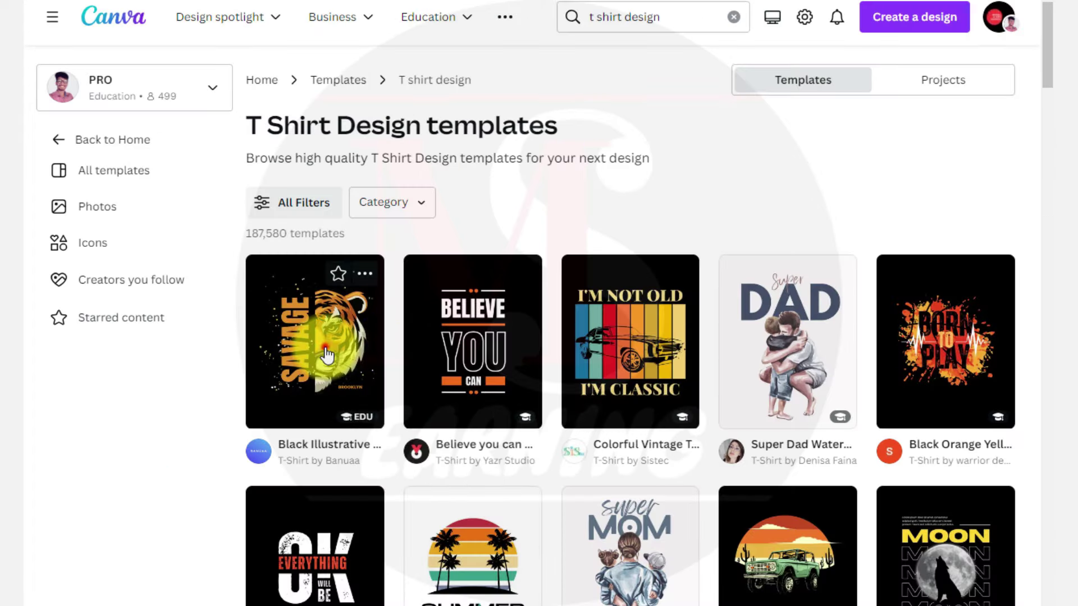
- Open the Black Illustrative Savage T-Shirt template in Canva for customizing and delete all its artwork and the black background
{"action": "left_click", "coordinate": [392, 349]}
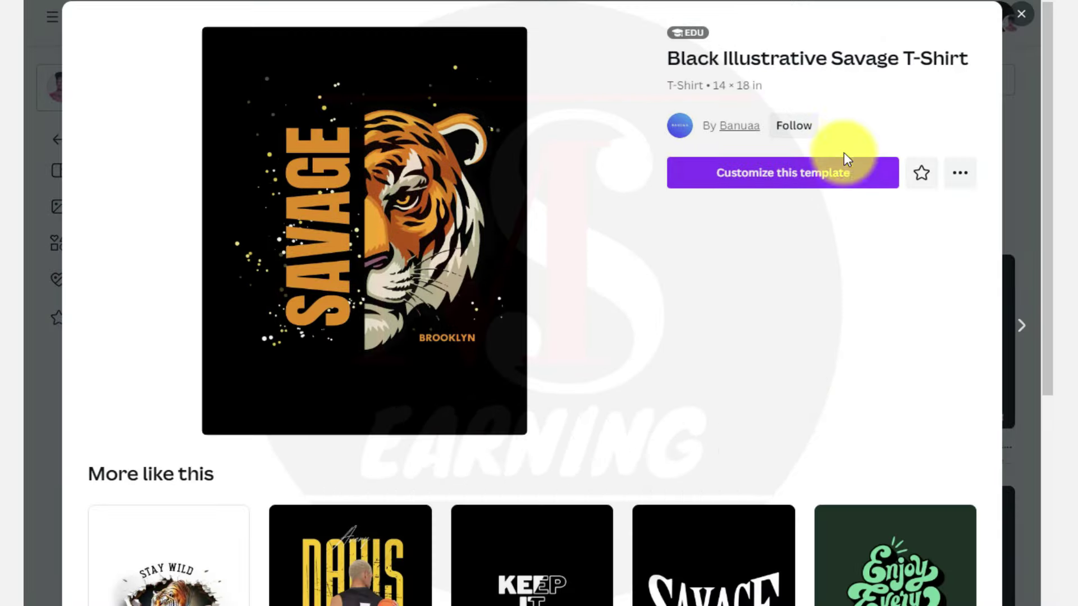
{"action": "left_click", "coordinate": [837, 168]}
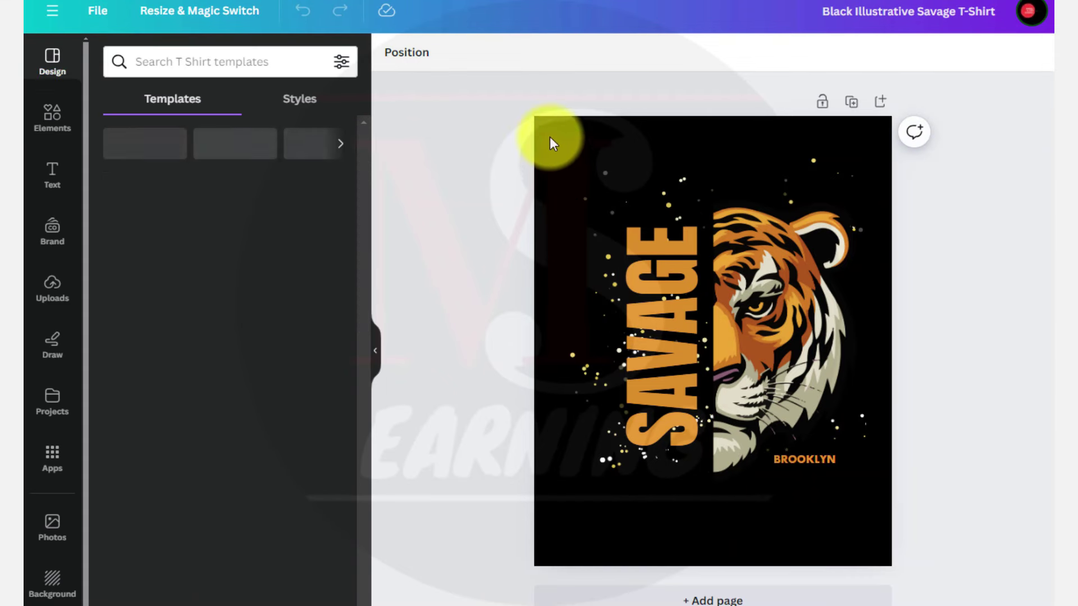
{"action": "left_click_drag", "start_coordinate": [550, 137], "coordinate": [938, 604]}
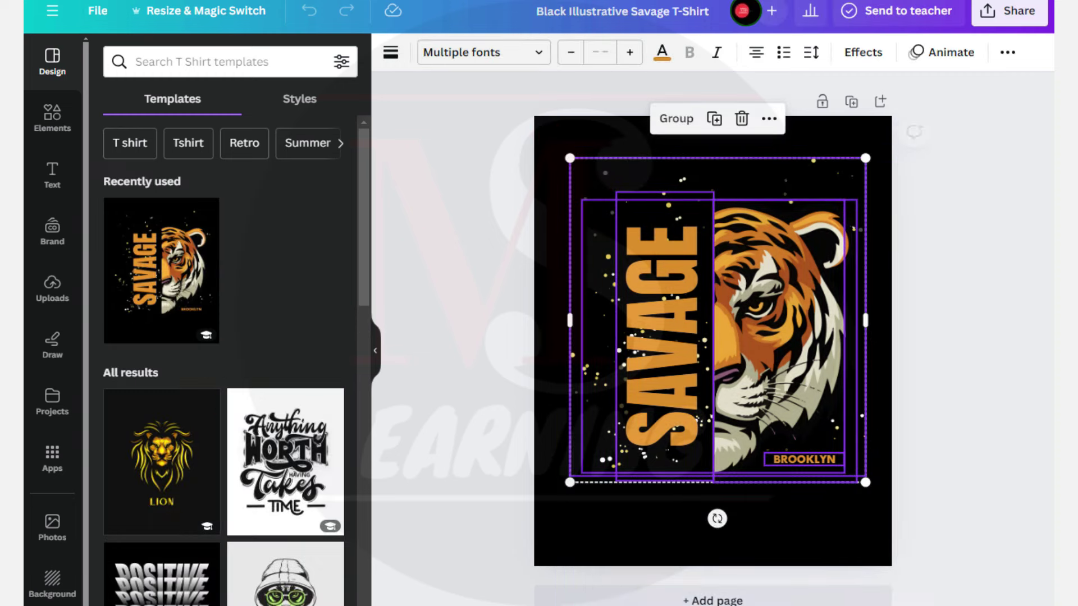
{"action": "key", "text": "Delete"}
{"action": "left_click", "coordinate": [820, 524]}
{"action": "key", "text": "Delete"}
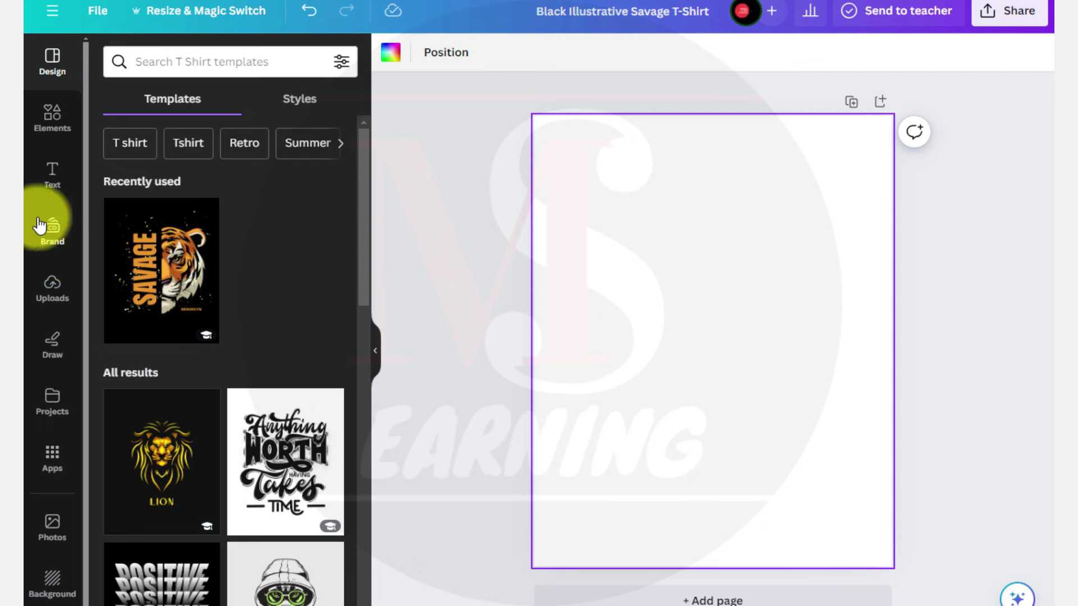
- Find "T shirt" elements and place the plain white T-shirt graphic on the page, enlarged to nearly the page width and centred horizontally
{"action": "left_click", "coordinate": [52, 113]}
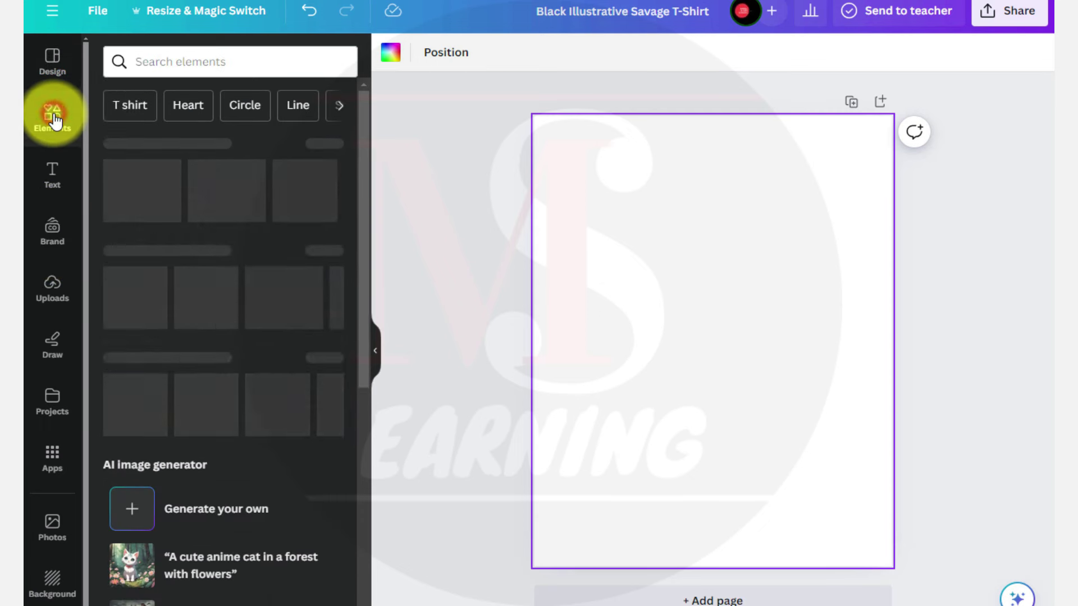
{"action": "left_click", "coordinate": [133, 107]}
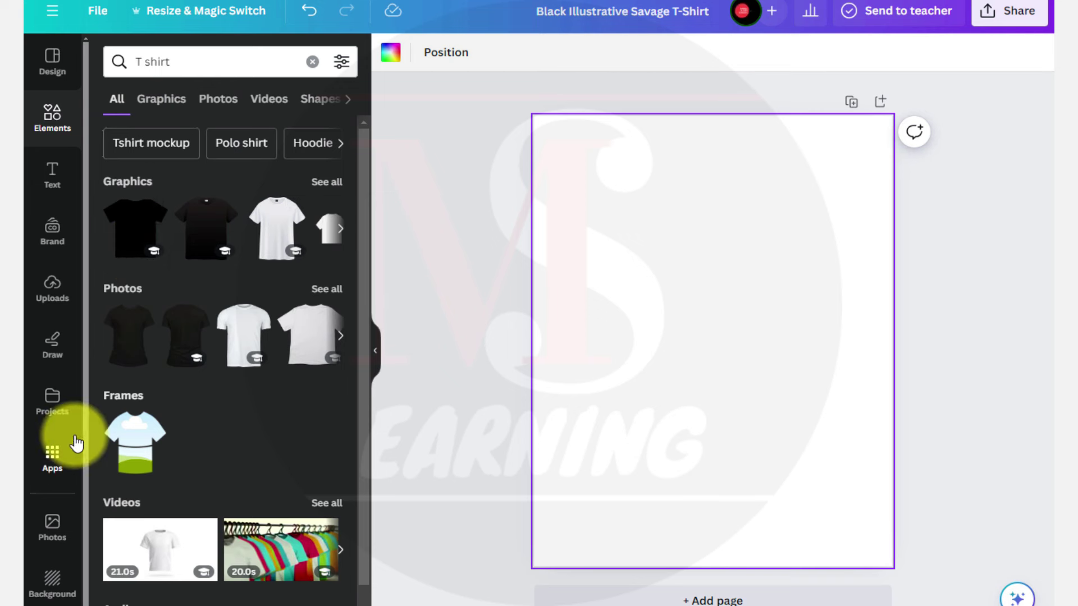
{"action": "left_click_drag", "start_coordinate": [264, 229], "coordinate": [608, 206]}
{"action": "left_click_drag", "start_coordinate": [681, 288], "coordinate": [665, 280]}
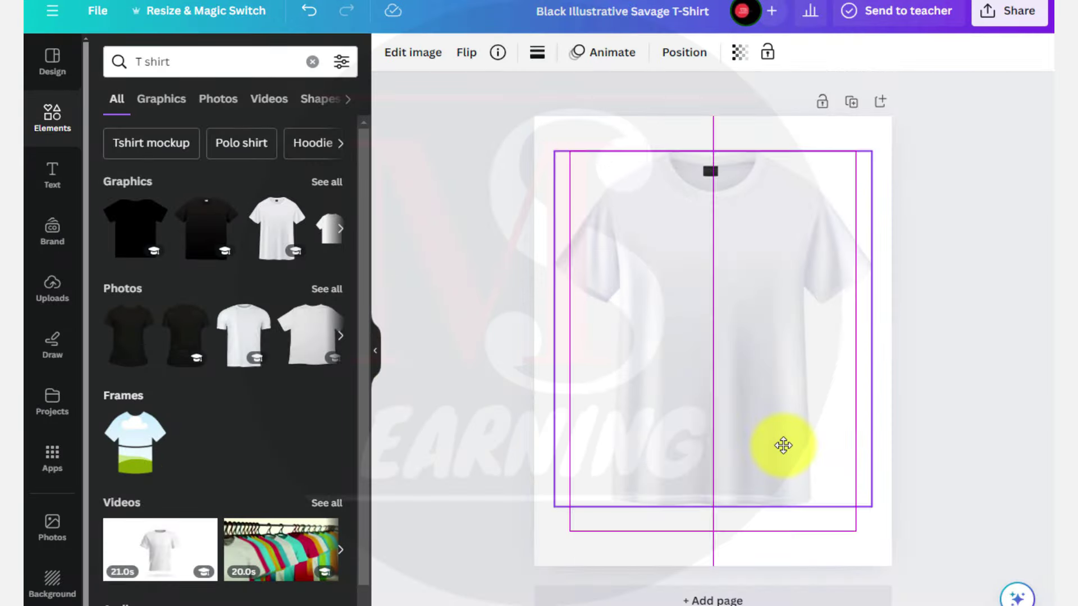
{"action": "left_click", "coordinate": [469, 358]}
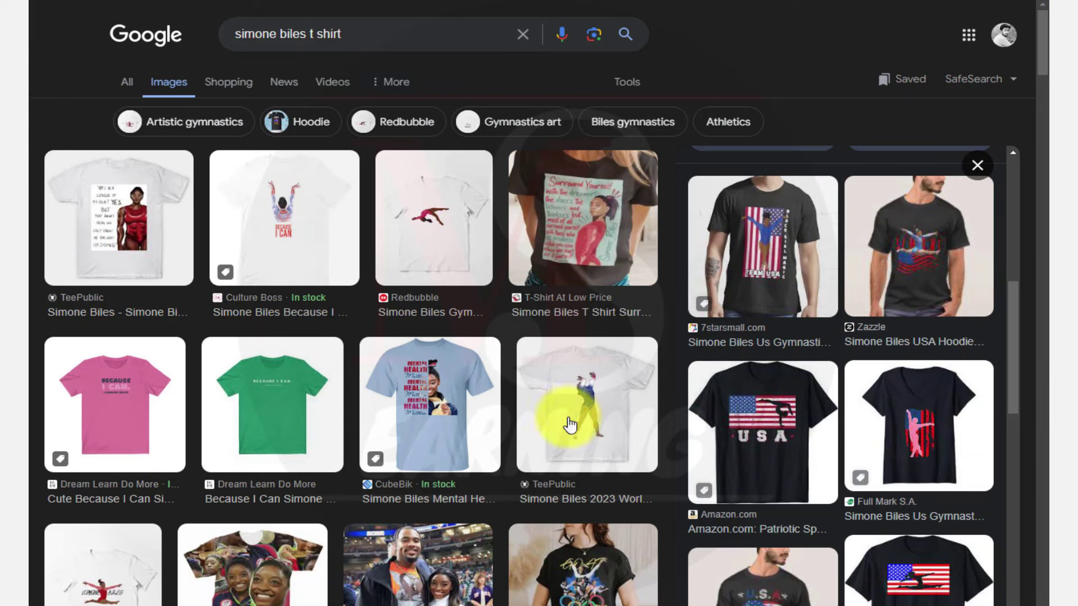
- Switch to Google Images, change the search to "simone biles" and browse the photos for one to print
{"action": "left_click", "coordinate": [311, 34]}
{"action": "key", "text": "BackSpace"}
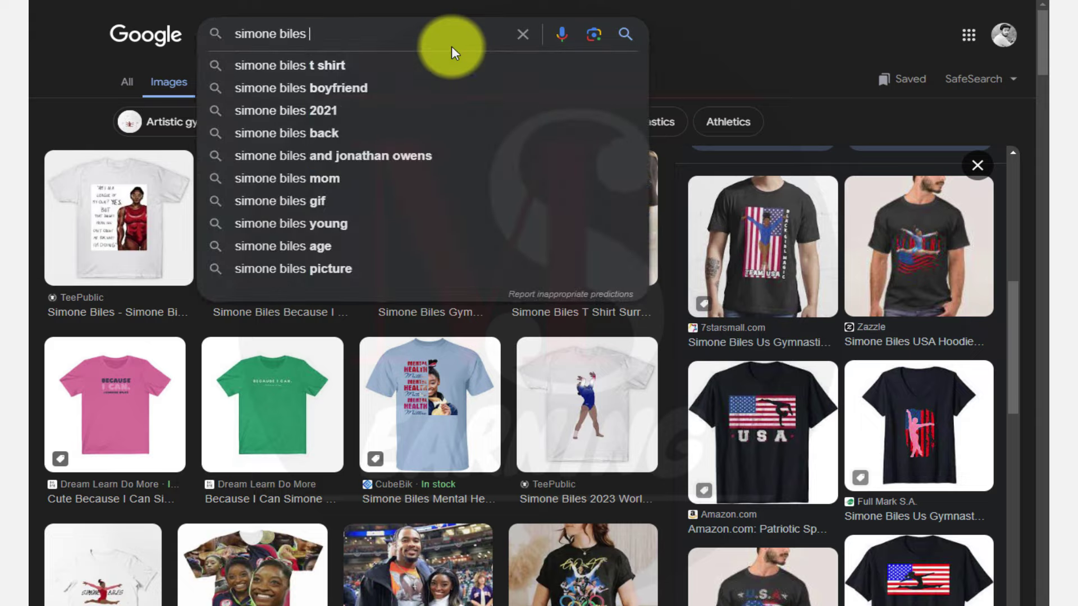
{"action": "key", "text": "Return"}
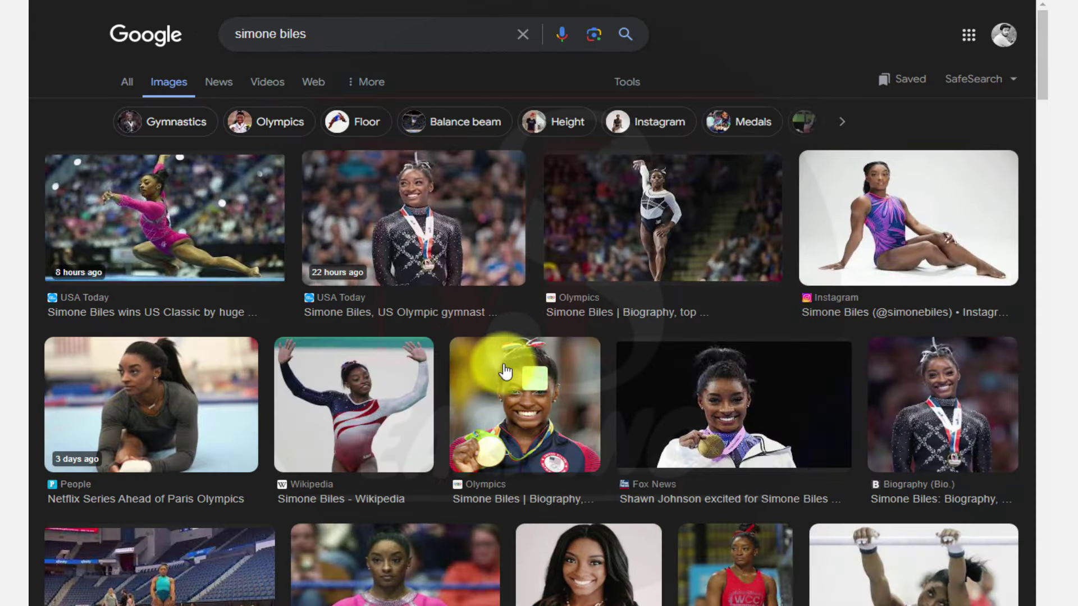
{"action": "scroll", "coordinate": [218, 431], "scroll_direction": "down", "scroll_amount": 3}
{"action": "scroll", "coordinate": [218, 431], "scroll_direction": "down", "scroll_amount": 18}
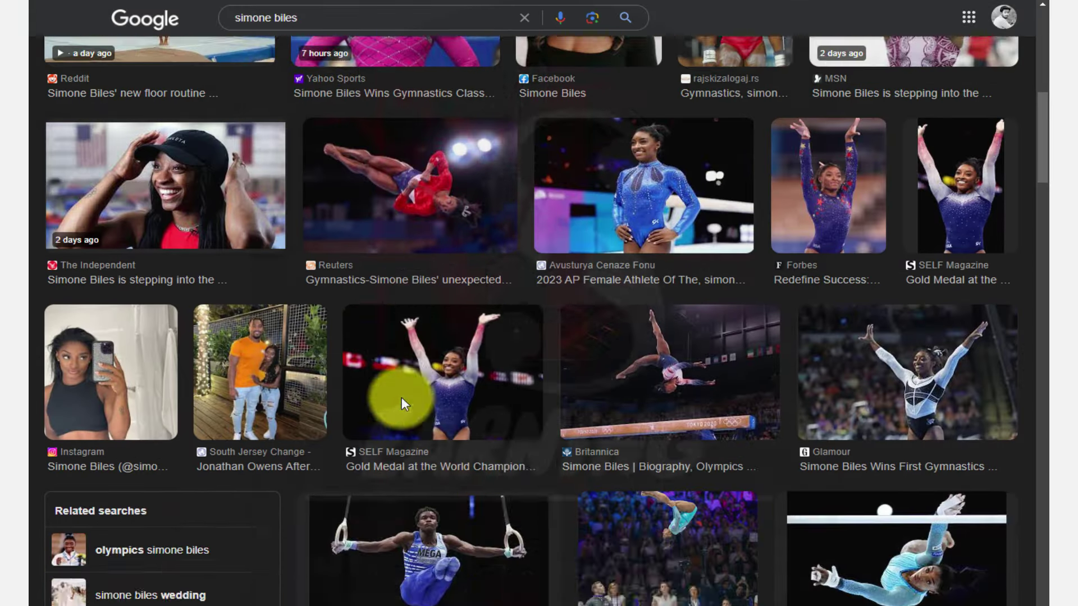
{"action": "scroll", "coordinate": [440, 401], "scroll_direction": "down", "scroll_amount": 10}
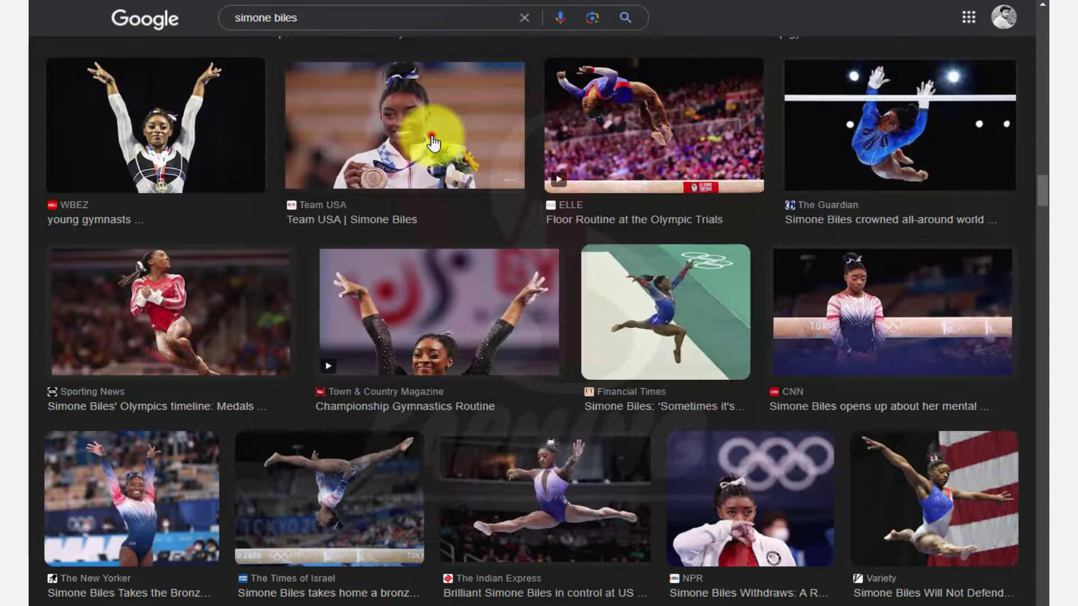
- Copy the Team USA medal photo and paste it onto the chest of the T-shirt in Canva
{"action": "left_click", "coordinate": [432, 143]}
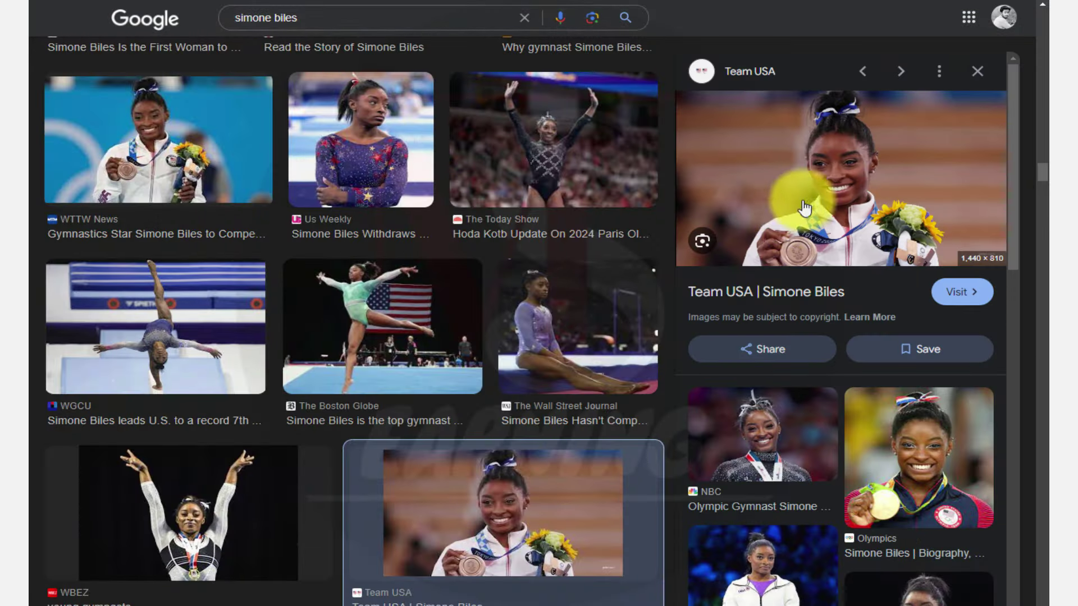
{"action": "right_click", "coordinate": [832, 191]}
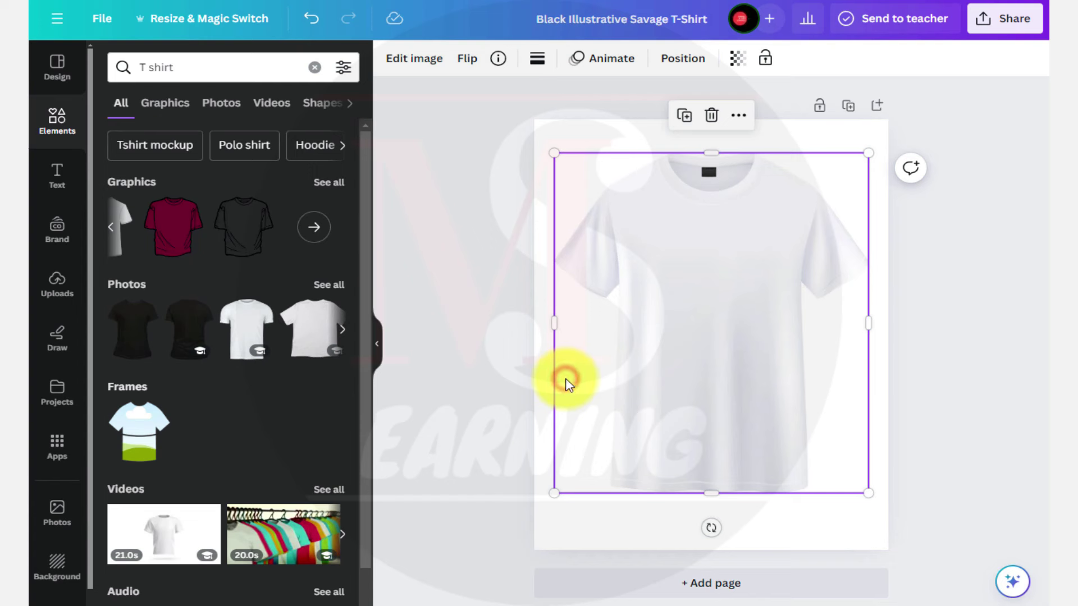
{"action": "key", "text": "ctrl+v"}
{"action": "left_click_drag", "start_coordinate": [638, 349], "coordinate": [645, 313]}
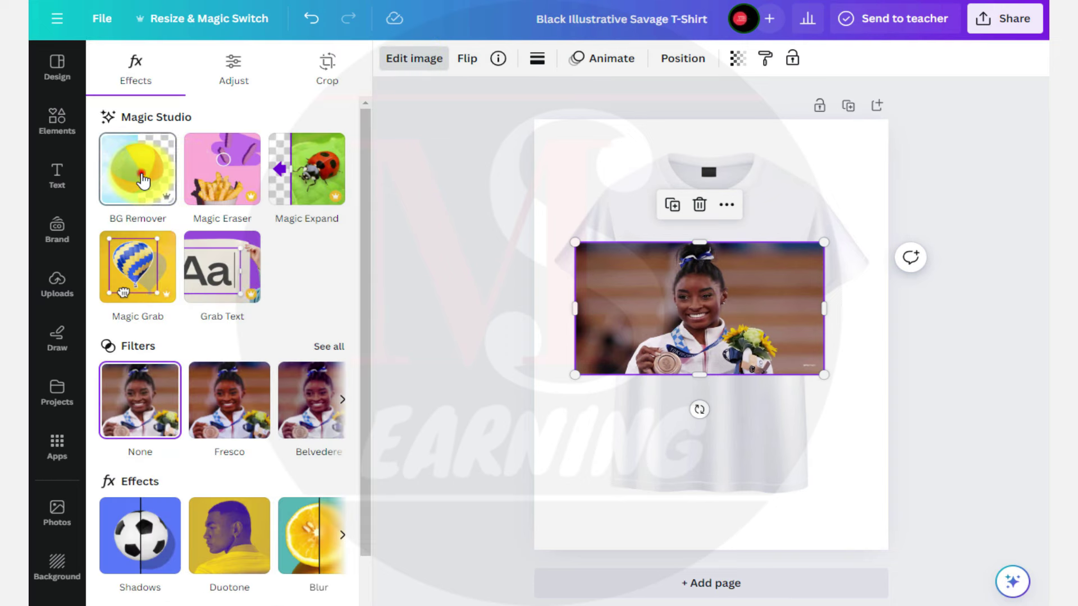
- Remove the medal photo's background, crop its empty sides and shrink the picture on the T-shirt's chest
{"action": "left_click", "coordinate": [143, 182]}
{"action": "left_click_drag", "start_coordinate": [586, 306], "coordinate": [636, 307]}
{"action": "left_click", "coordinate": [464, 366]}
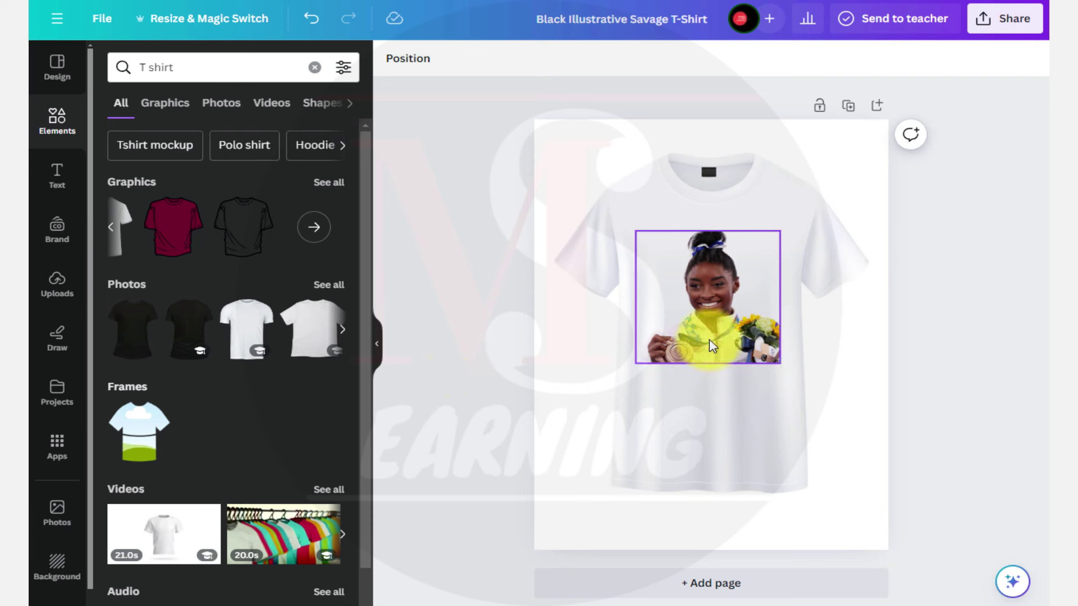
{"action": "left_click", "coordinate": [640, 248]}
{"action": "left_click_drag", "start_coordinate": [633, 230], "coordinate": [651, 247]}
{"action": "left_click", "coordinate": [662, 366]}
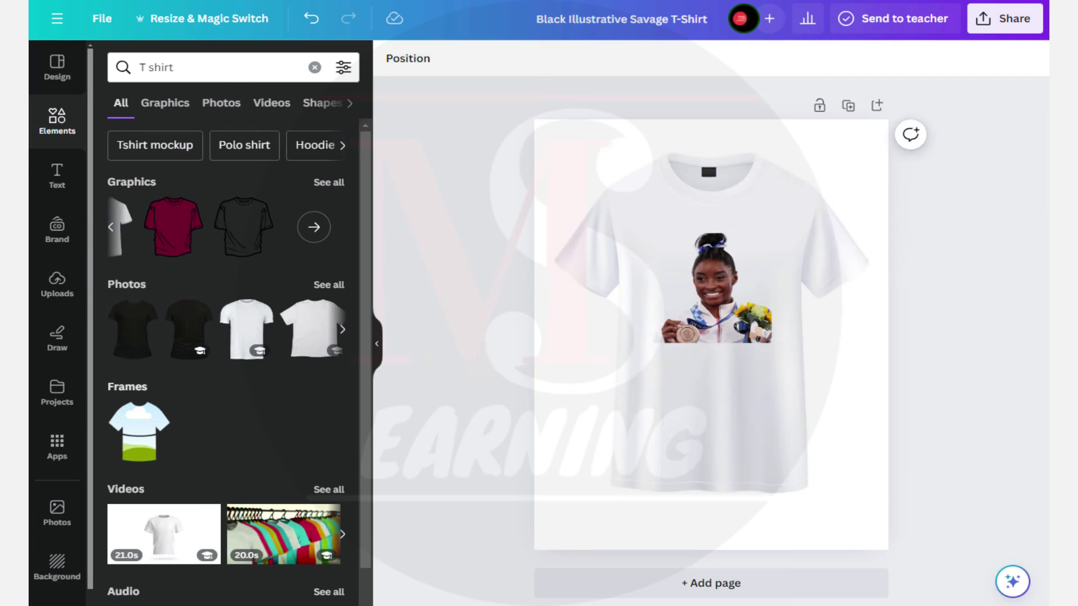
{"action": "left_click", "coordinate": [706, 409]}
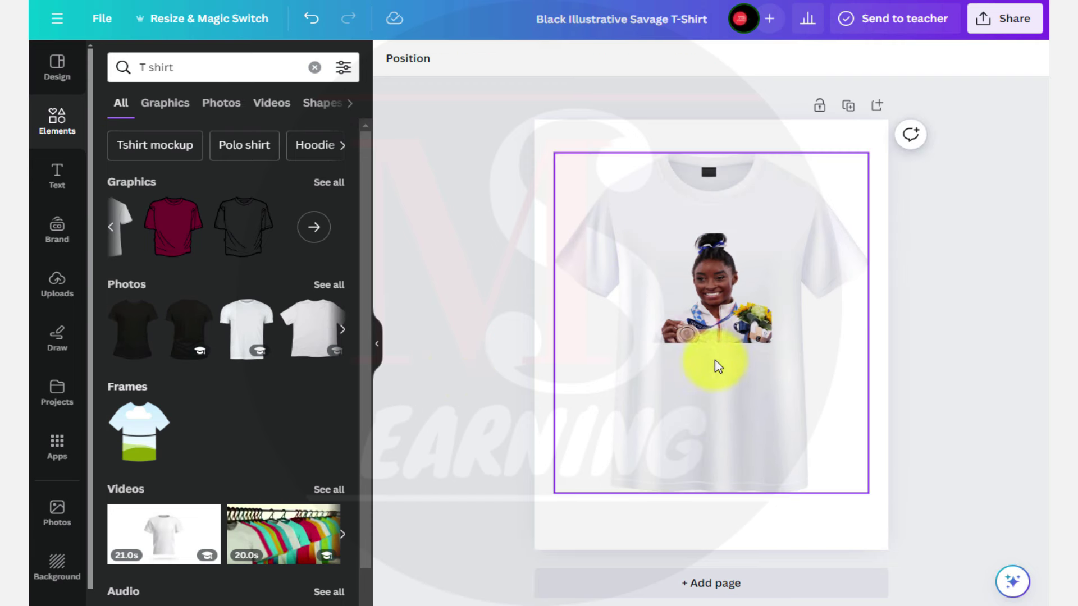
{"action": "left_click", "coordinate": [712, 298]}
{"action": "left_click", "coordinate": [624, 334]}
- Copy the KSAT photo of the gymnast flexing her arms from Google Images and replace the medal photo in Canva with it
{"action": "key", "text": "alt+Tab"}
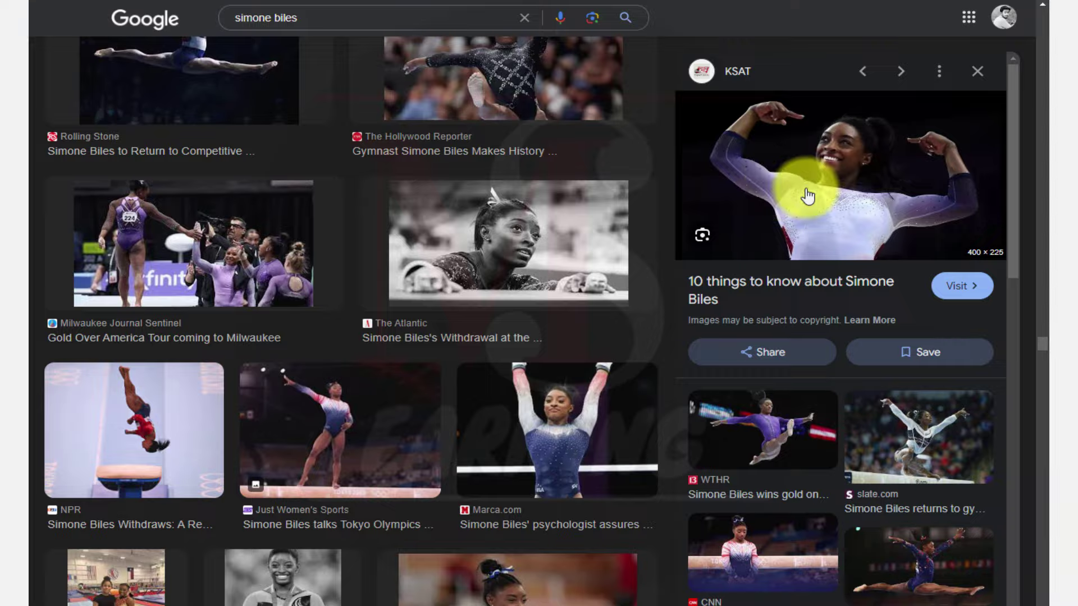
{"action": "right_click", "coordinate": [808, 188]}
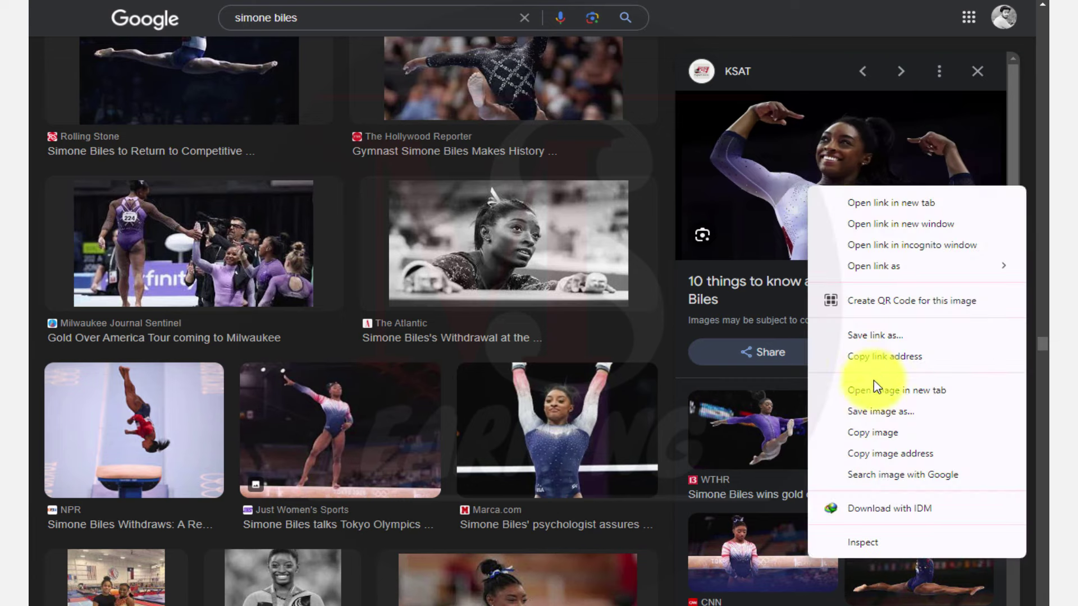
{"action": "left_click", "coordinate": [872, 433]}
{"action": "key", "text": "alt+Tab"}
{"action": "left_click", "coordinate": [616, 368]}
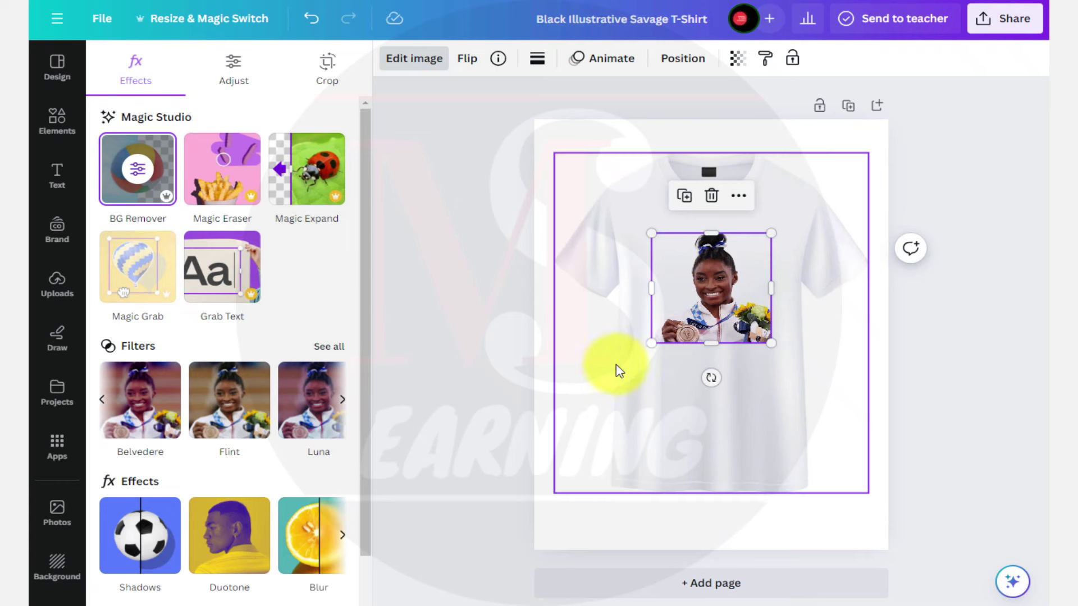
{"action": "key", "text": "ctrl+v"}
{"action": "left_click", "coordinate": [720, 268]}
{"action": "left_click", "coordinate": [713, 320]}
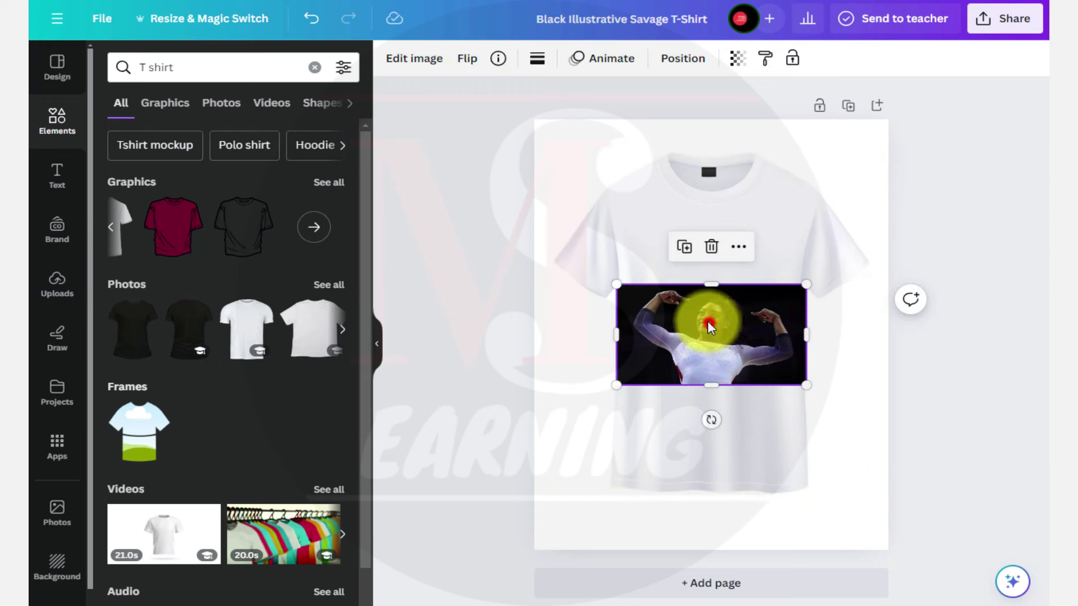
- Remove the background of the flexing-arms photo and position it centred on the T-shirt's chest, with room for text above
{"action": "left_click", "coordinate": [404, 58]}
{"action": "left_click", "coordinate": [137, 168]}
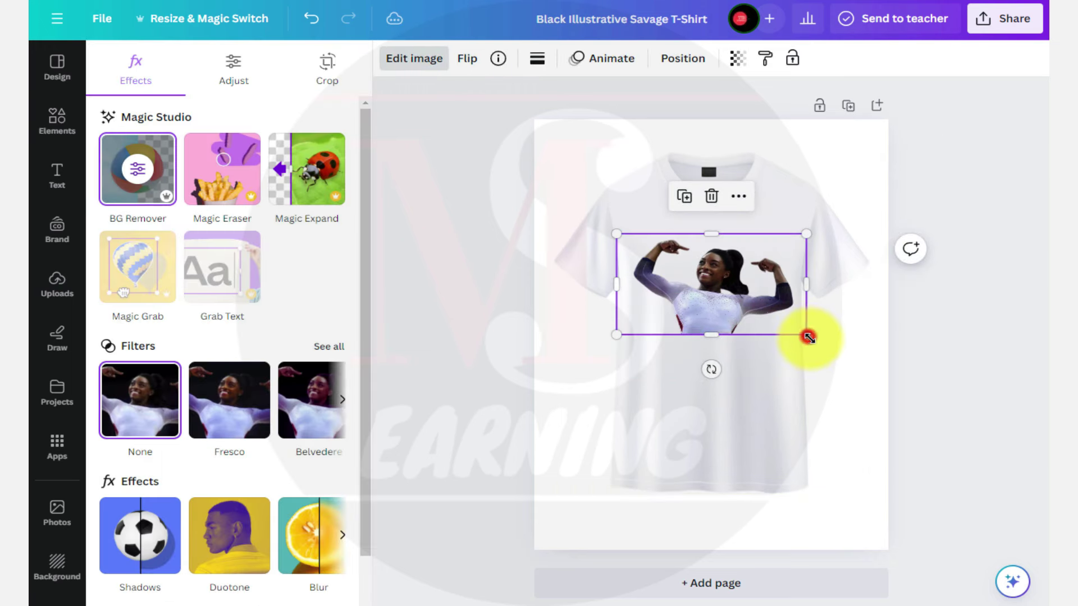
{"action": "left_click_drag", "start_coordinate": [807, 335], "coordinate": [809, 337]}
{"action": "left_click", "coordinate": [578, 397]}
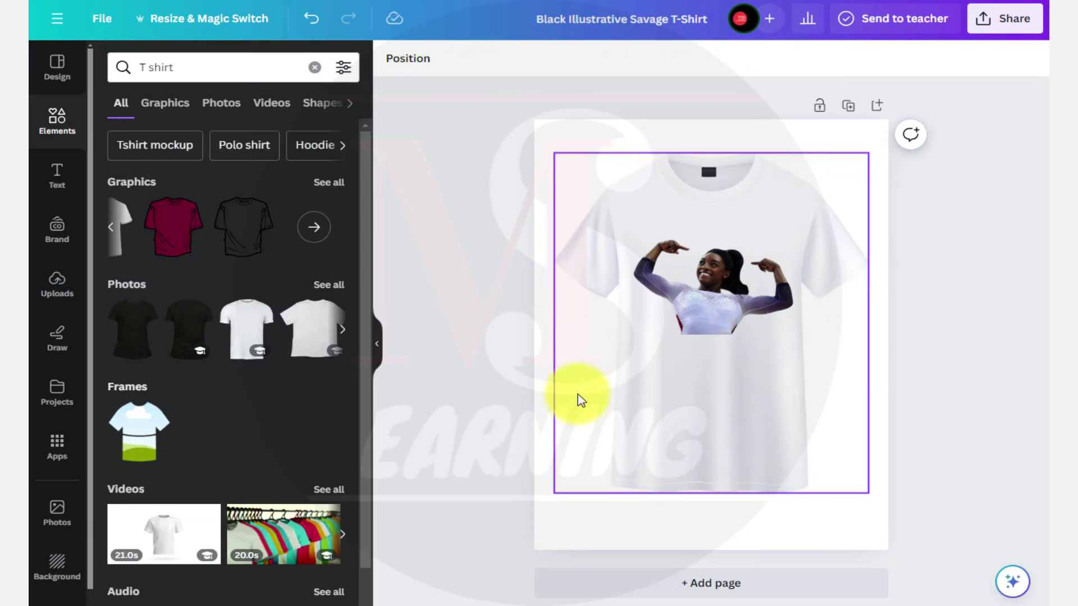
{"action": "left_click", "coordinate": [686, 325]}
{"action": "left_click_drag", "start_coordinate": [687, 327], "coordinate": [793, 296]}
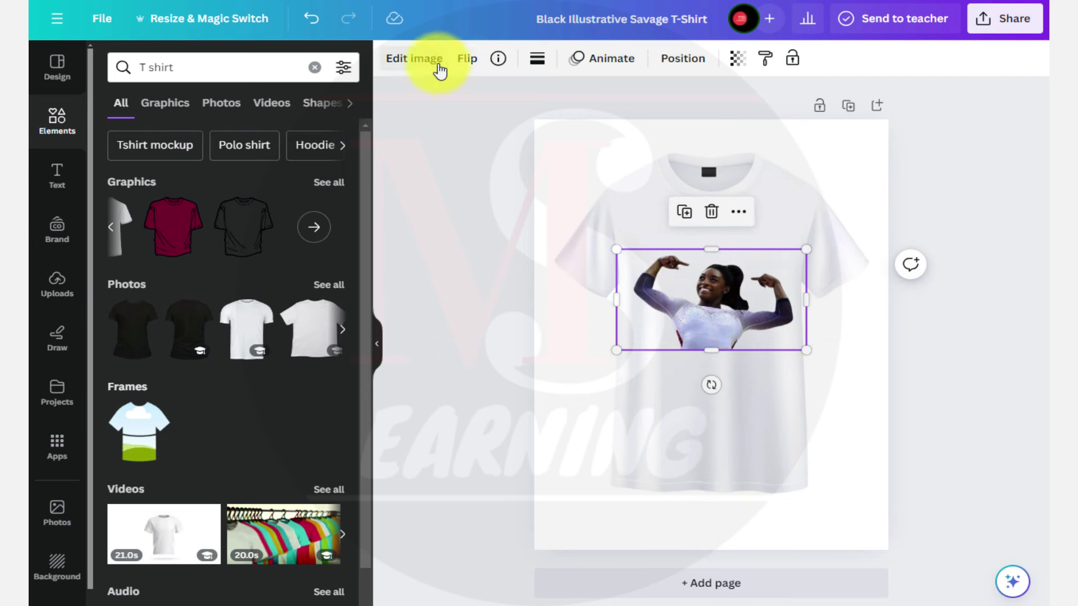
- Add the recently used "Pizza Time" font combination over the photo on the T-shirt
{"action": "left_click", "coordinate": [51, 167]}
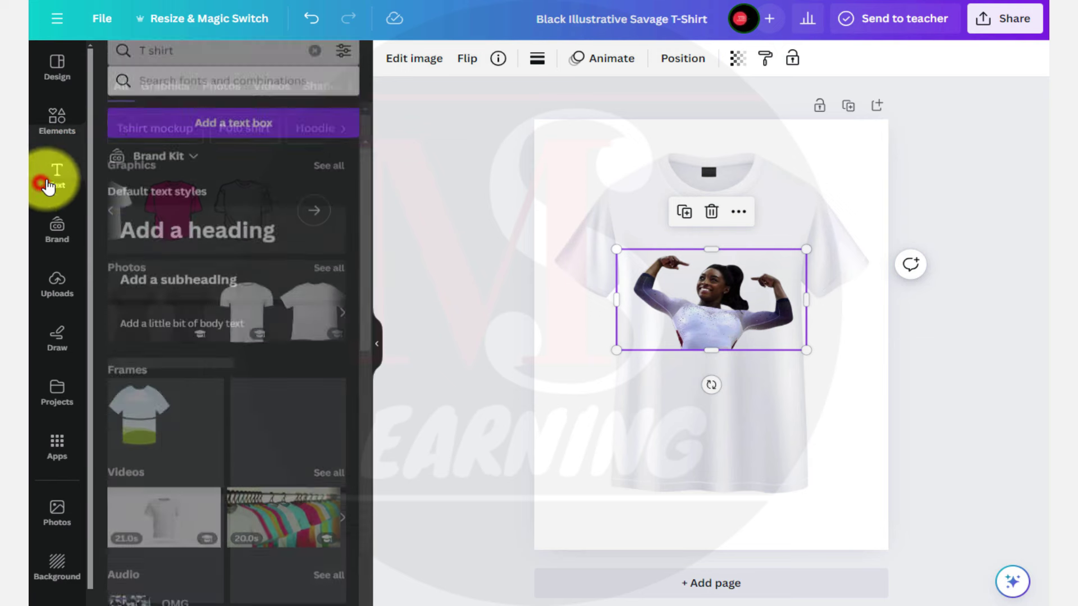
{"action": "scroll", "coordinate": [225, 315], "scroll_direction": "down", "scroll_amount": 3}
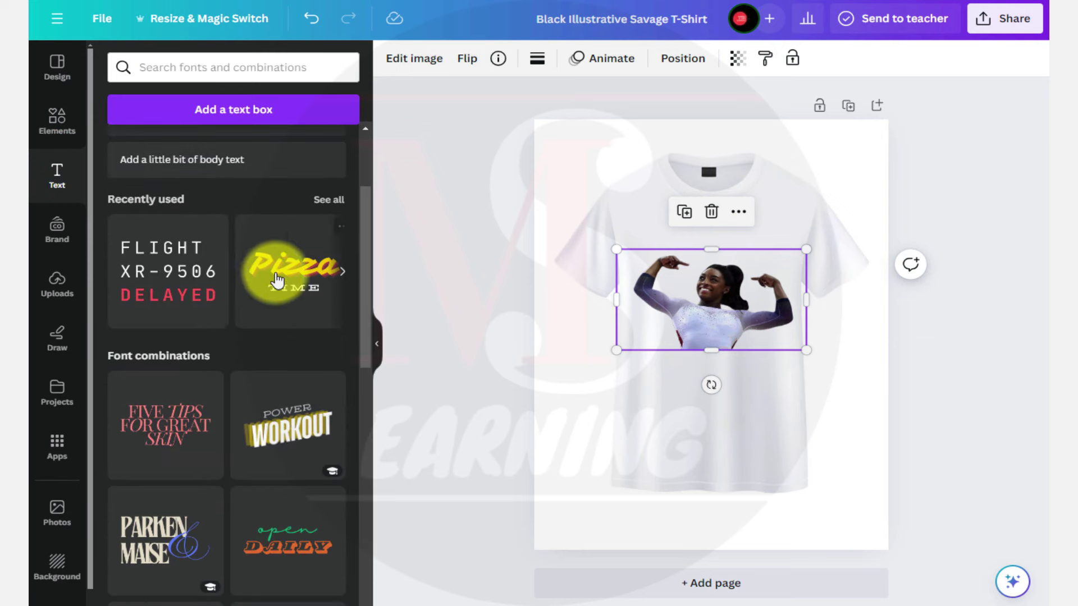
{"action": "left_click_drag", "start_coordinate": [284, 290], "coordinate": [669, 240]}
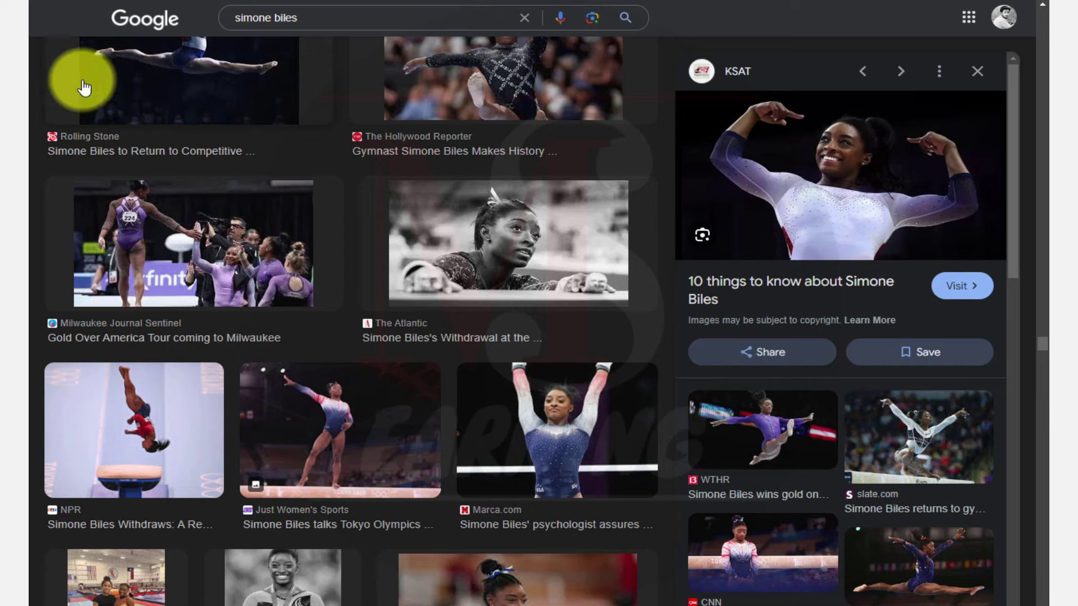
- Replace the "Pizza" text with "simone biles" copied from the Google search box, and delete the "TIME" line
{"action": "triple_click", "coordinate": [264, 19]}
{"action": "key", "text": "ctrl+c"}
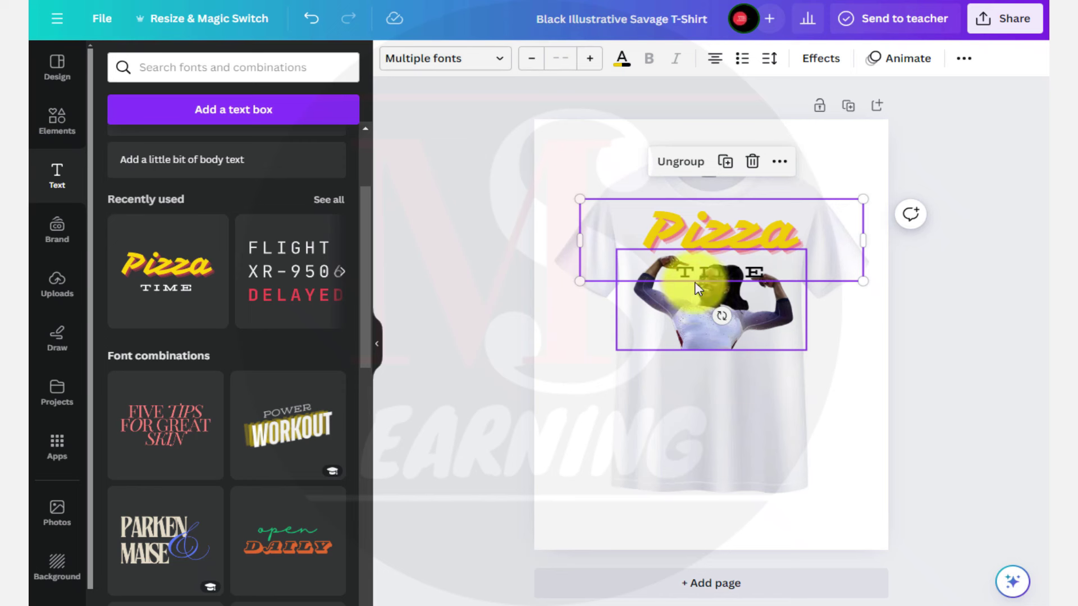
{"action": "left_click", "coordinate": [693, 229]}
{"action": "double_click", "coordinate": [696, 229]}
{"action": "key", "text": "ctrl+v"}
{"action": "left_click", "coordinate": [702, 278]}
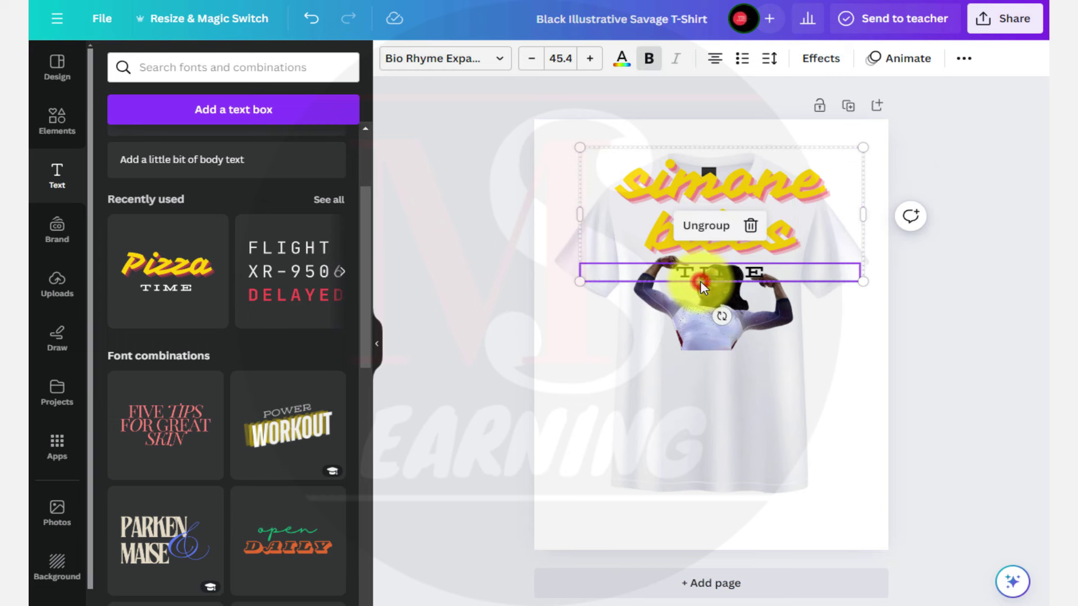
{"action": "key", "text": "Delete"}
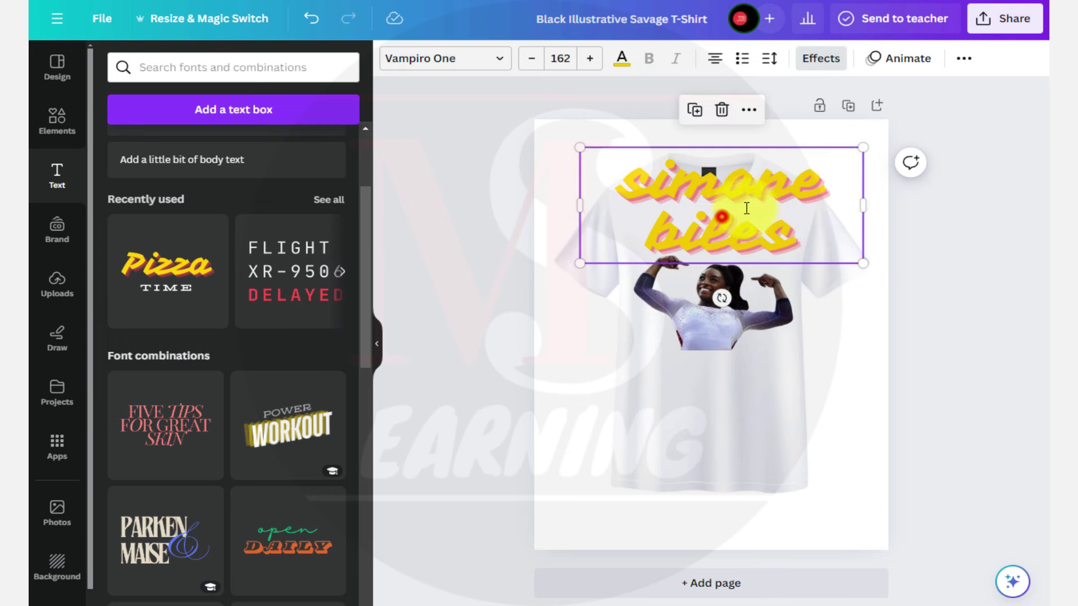
- Shrink the "simone biles" text to font size 49.1 on a single line and centre it just above the photo
{"action": "left_click_drag", "start_coordinate": [863, 147], "coordinate": [680, 252]}
{"action": "left_click_drag", "start_coordinate": [631, 292], "coordinate": [718, 283]}
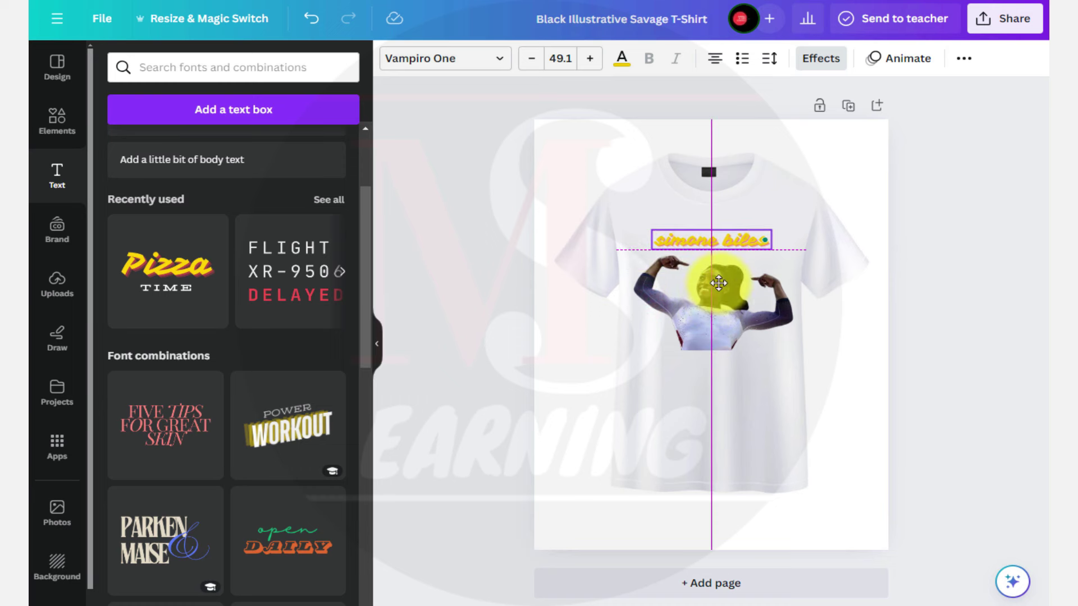
{"action": "left_click", "coordinate": [845, 361]}
{"action": "left_click", "coordinate": [704, 245]}
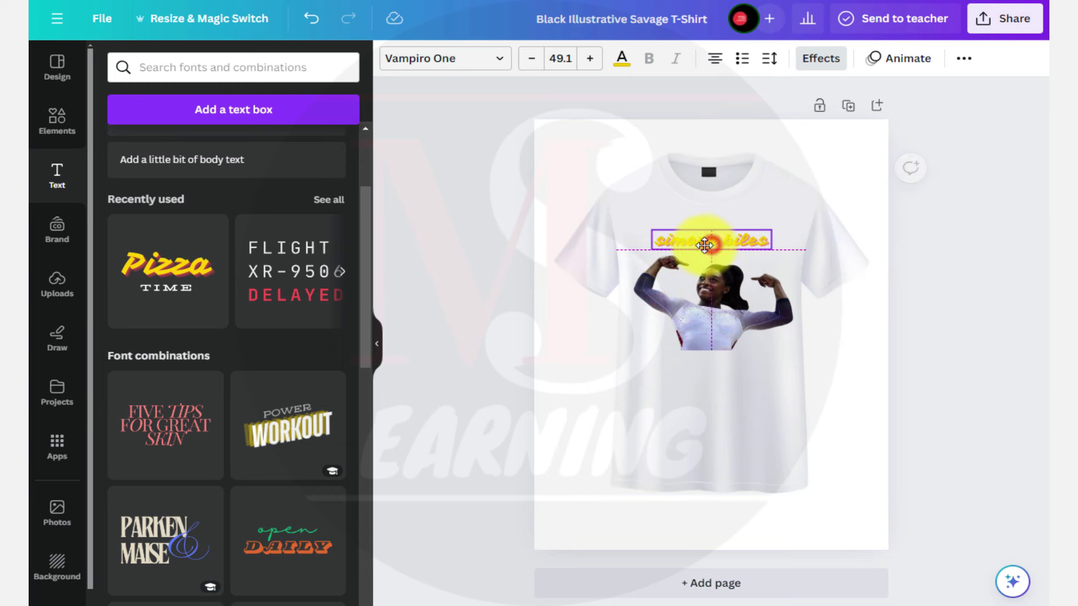
- Move the "simone biles" text from above the photo to centred just below it, and shift the photo up on the chest
{"action": "mouse_move", "coordinate": [705, 373]}
{"action": "left_mouse_down"}
{"action": "mouse_move", "coordinate": [706, 330]}
{"action": "mouse_move", "coordinate": [706, 364]}
{"action": "left_mouse_up"}
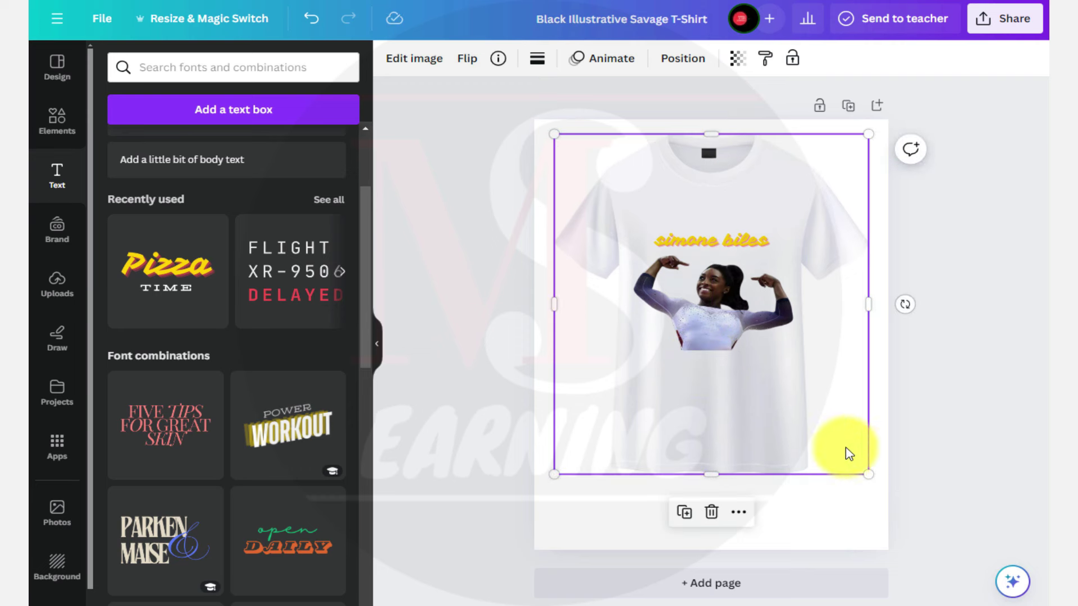
{"action": "left_click", "coordinate": [619, 516]}
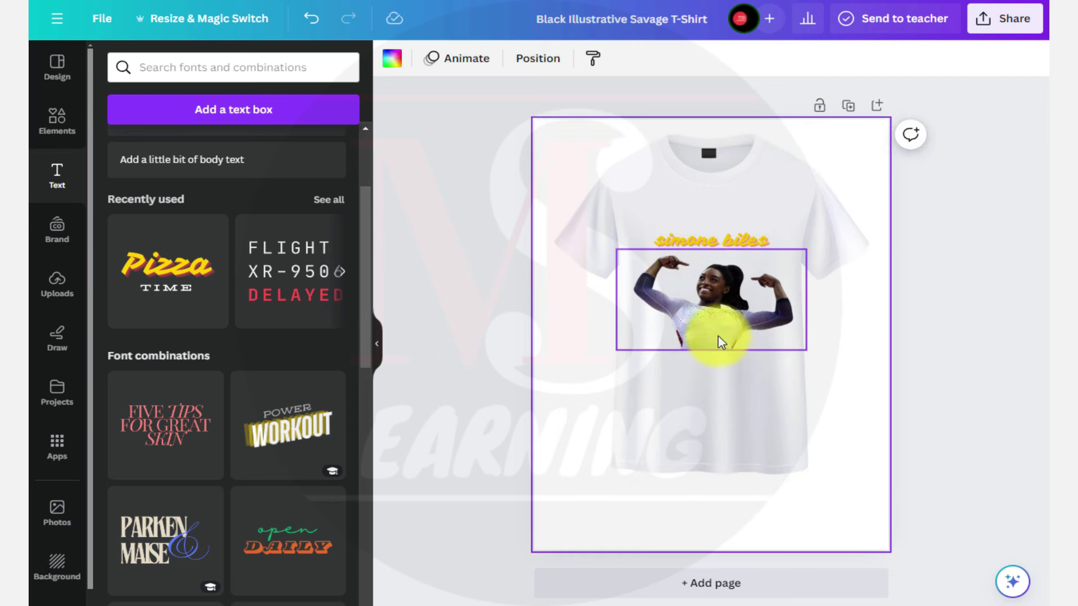
{"action": "left_click_drag", "start_coordinate": [721, 250], "coordinate": [722, 405]}
{"action": "left_click_drag", "start_coordinate": [734, 325], "coordinate": [729, 294]}
{"action": "left_click_drag", "start_coordinate": [734, 403], "coordinate": [734, 332]}
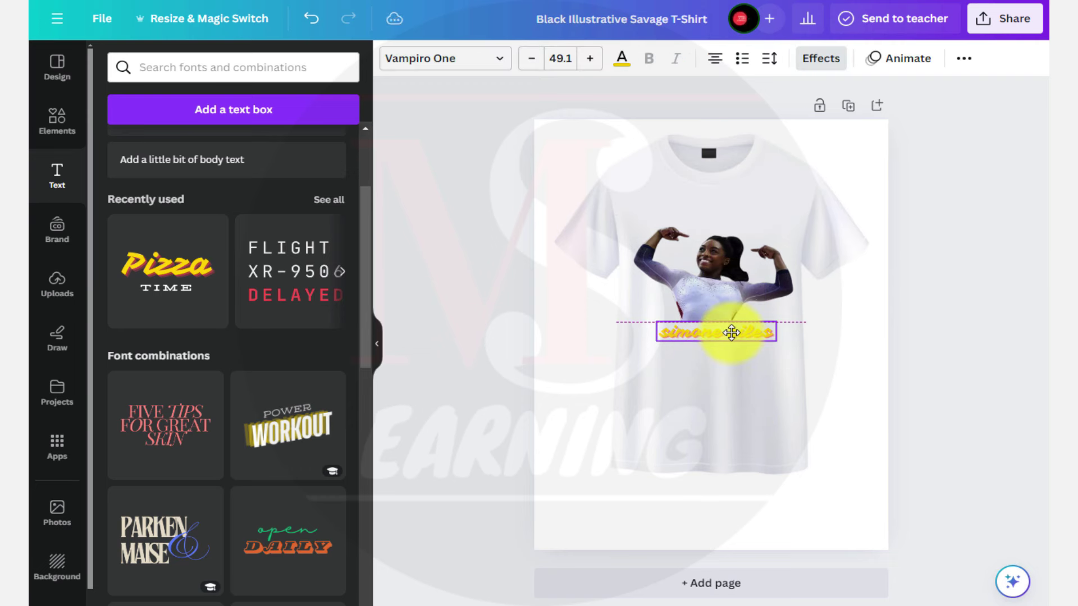
{"action": "left_click", "coordinate": [891, 354]}
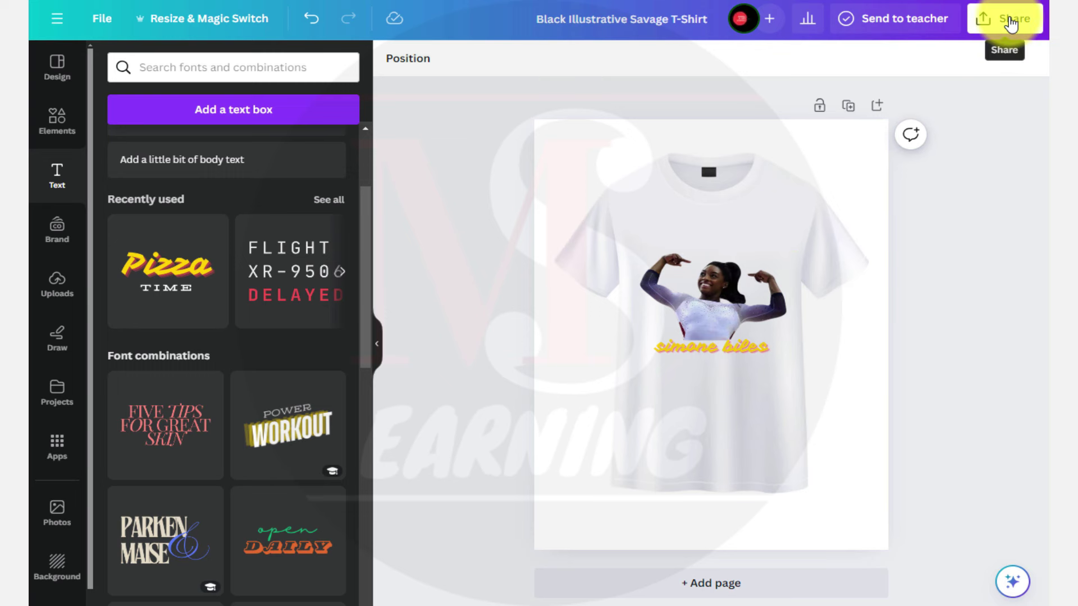
- Download the T-shirt design as a JPG with the size multiplier set to 2.125
{"action": "left_click", "coordinate": [1011, 22]}
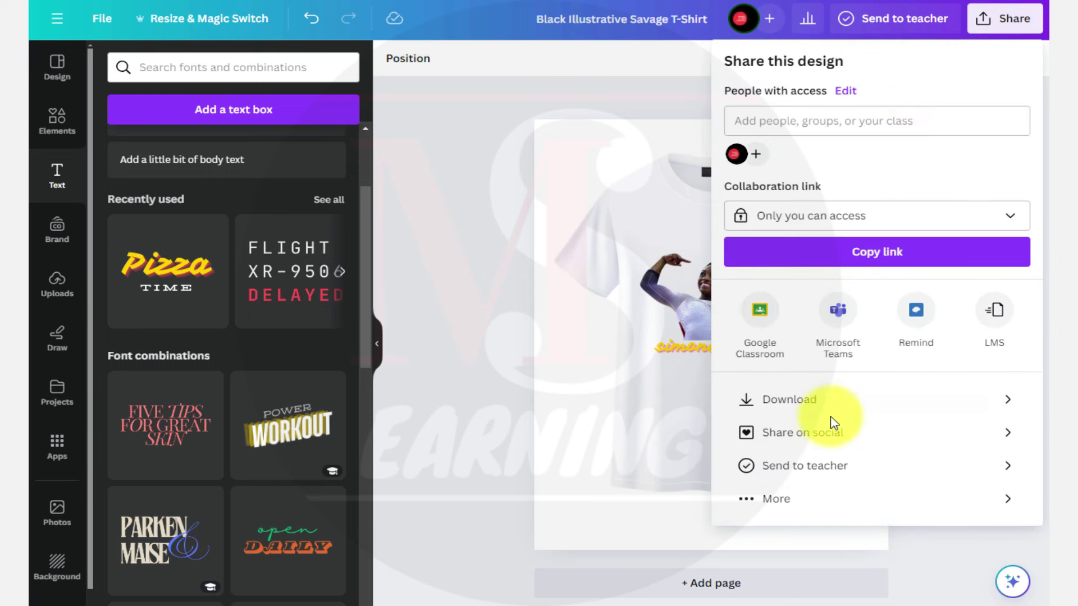
{"action": "left_click", "coordinate": [819, 401]}
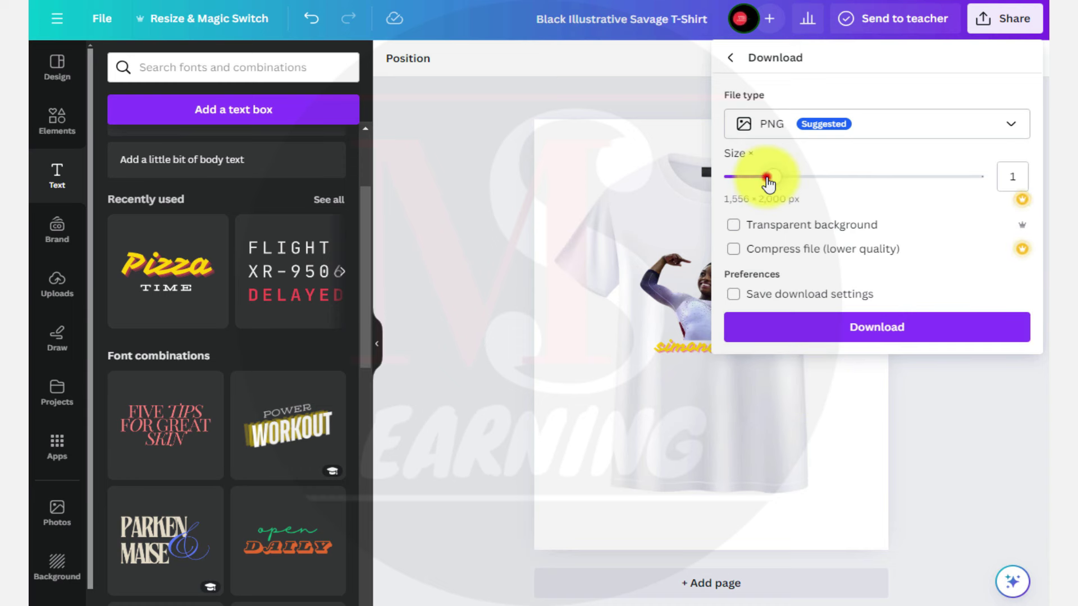
{"action": "left_click_drag", "start_coordinate": [767, 178], "coordinate": [893, 194]}
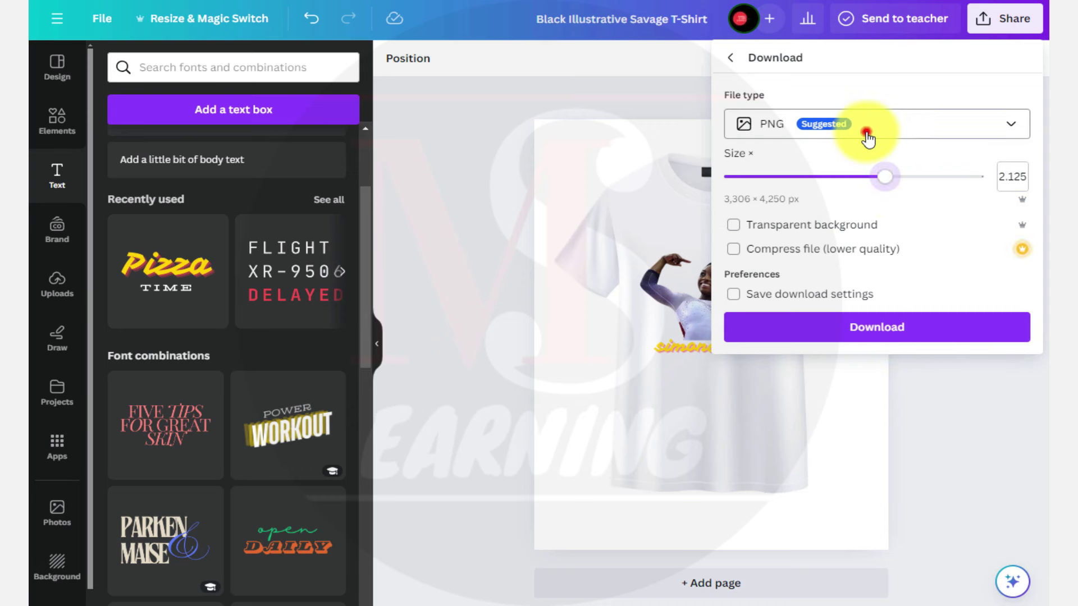
{"action": "left_click", "coordinate": [874, 130]}
{"action": "left_click", "coordinate": [774, 169]}
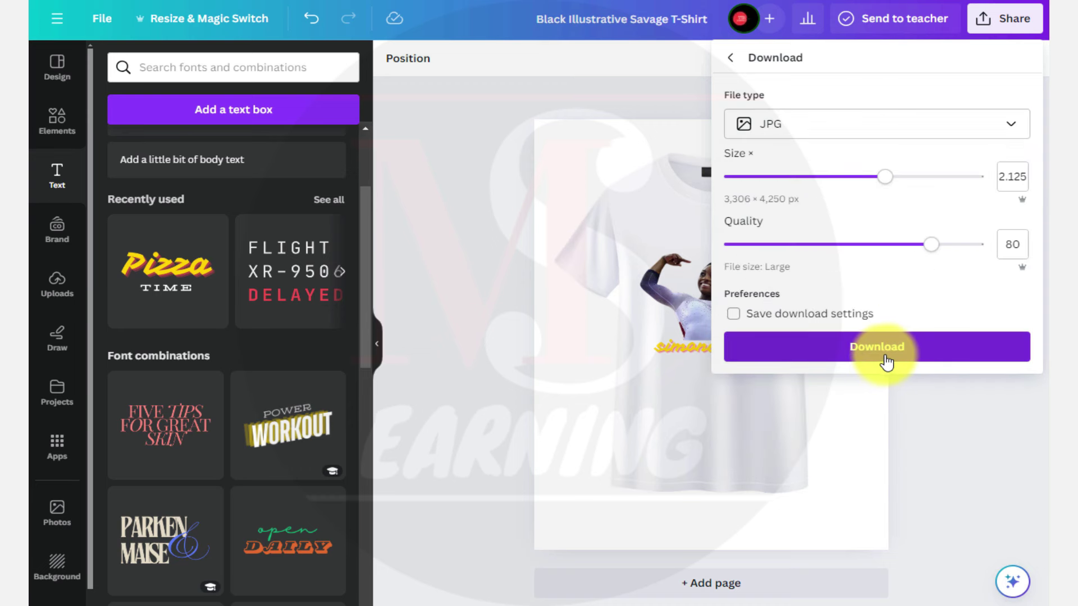
{"action": "left_click", "coordinate": [893, 348]}
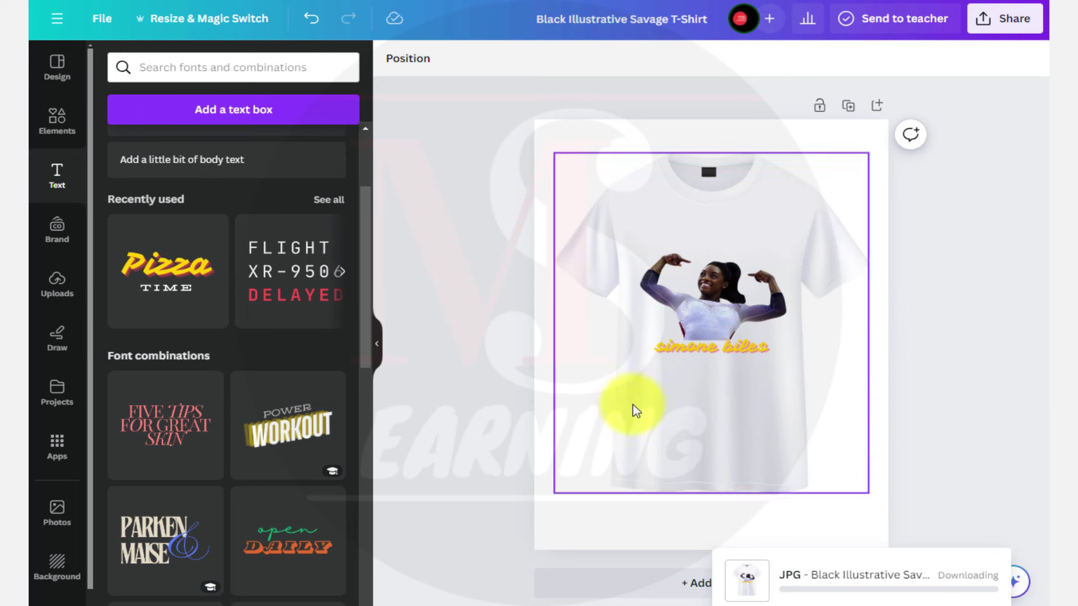
{"action": "left_click", "coordinate": [985, 188]}
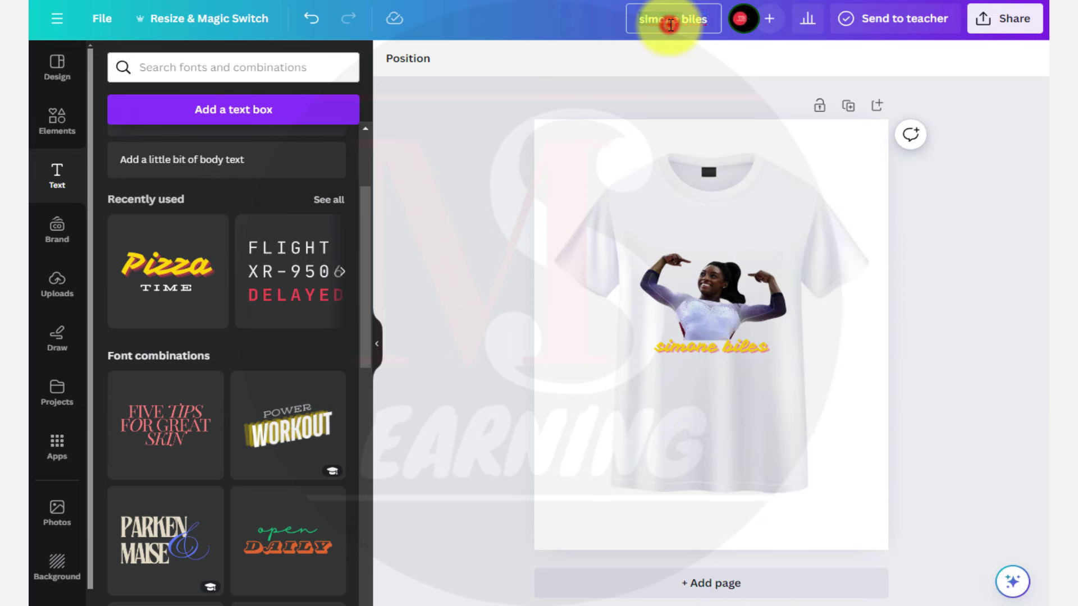
- Download the "simone biles" design again as a JPG, with the size multiplier set to 1.875
{"action": "left_click", "coordinate": [1003, 18]}
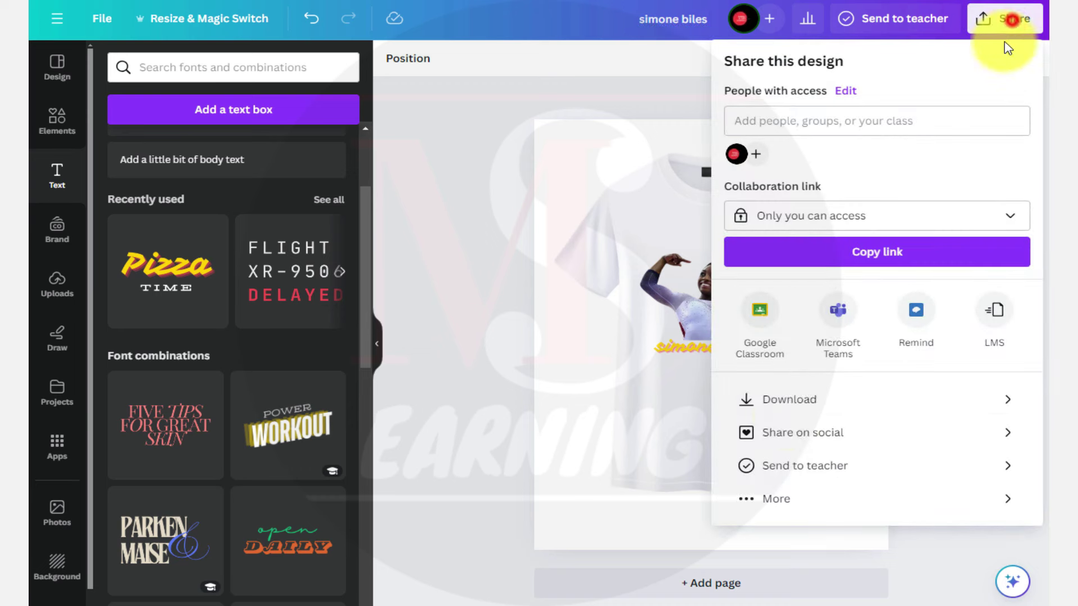
{"action": "left_click", "coordinate": [747, 399]}
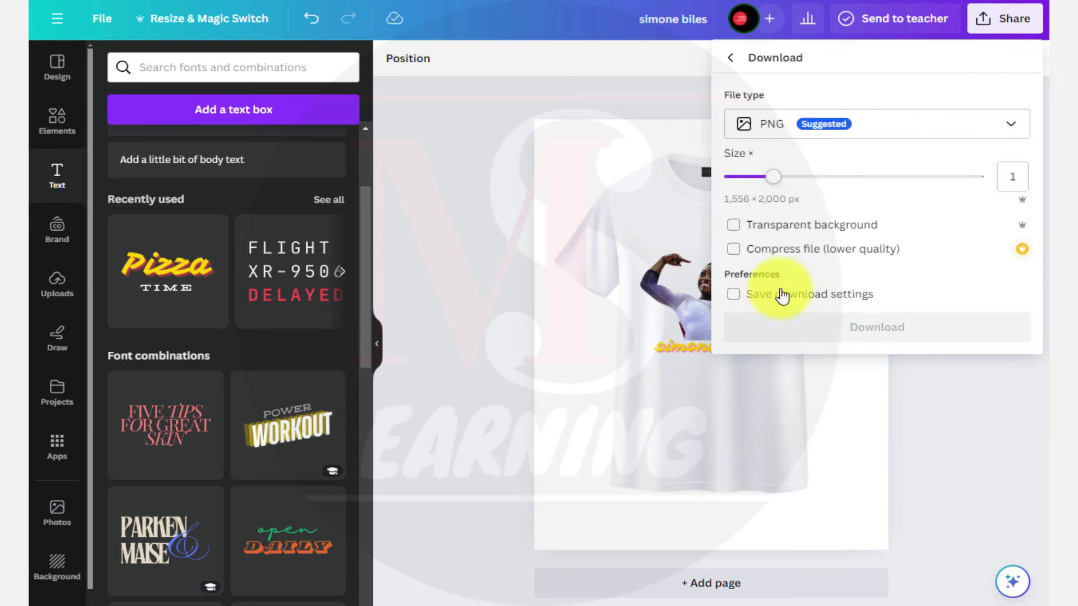
{"action": "left_click", "coordinate": [826, 126]}
{"action": "left_click", "coordinate": [755, 172]}
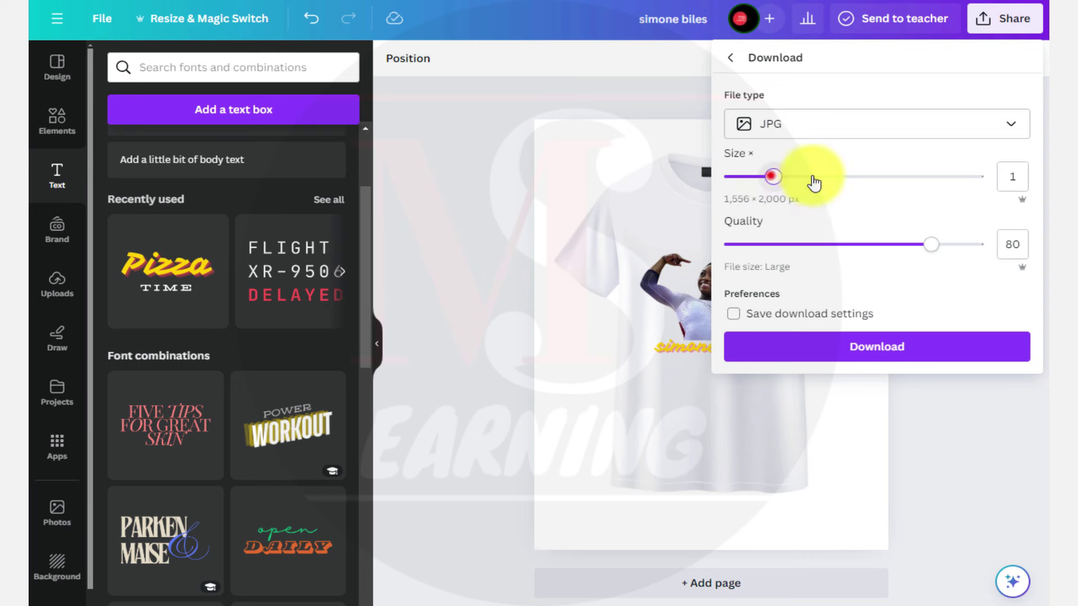
{"action": "left_click_drag", "start_coordinate": [773, 176], "coordinate": [860, 176]}
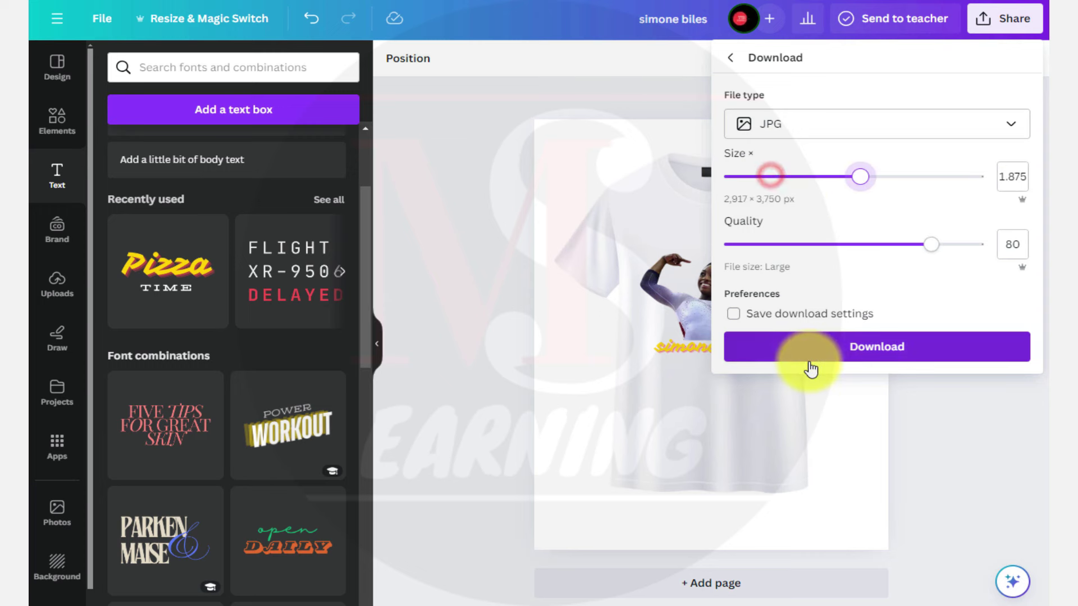
{"action": "left_click", "coordinate": [844, 348]}
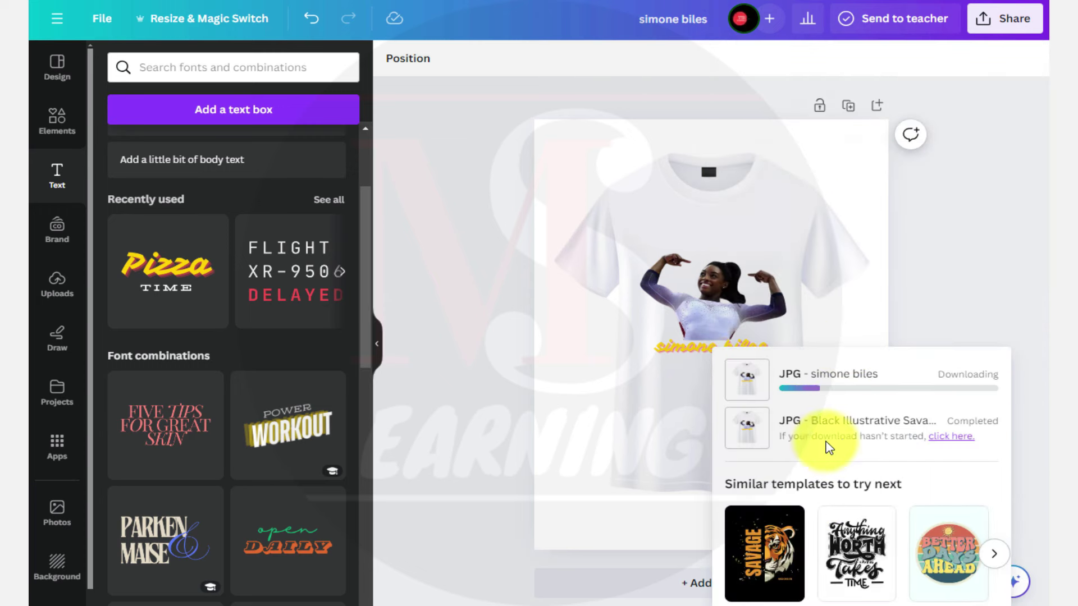
{"action": "left_click", "coordinate": [970, 192]}
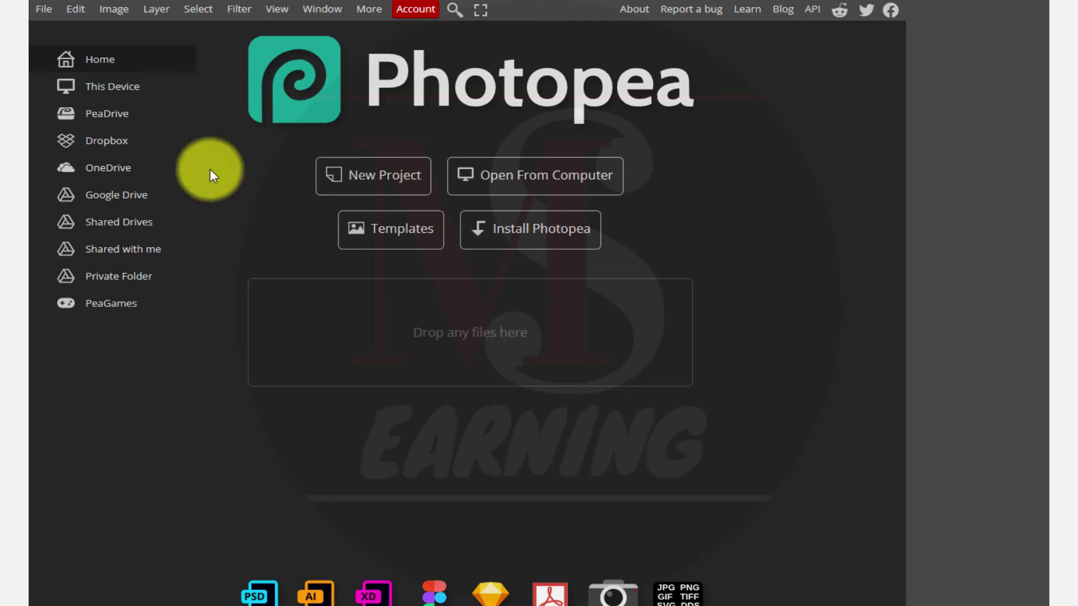
- In Photopea, open the downloaded "simone biles" image and set its resolution to 300 DPI
{"action": "left_click", "coordinate": [42, 10]}
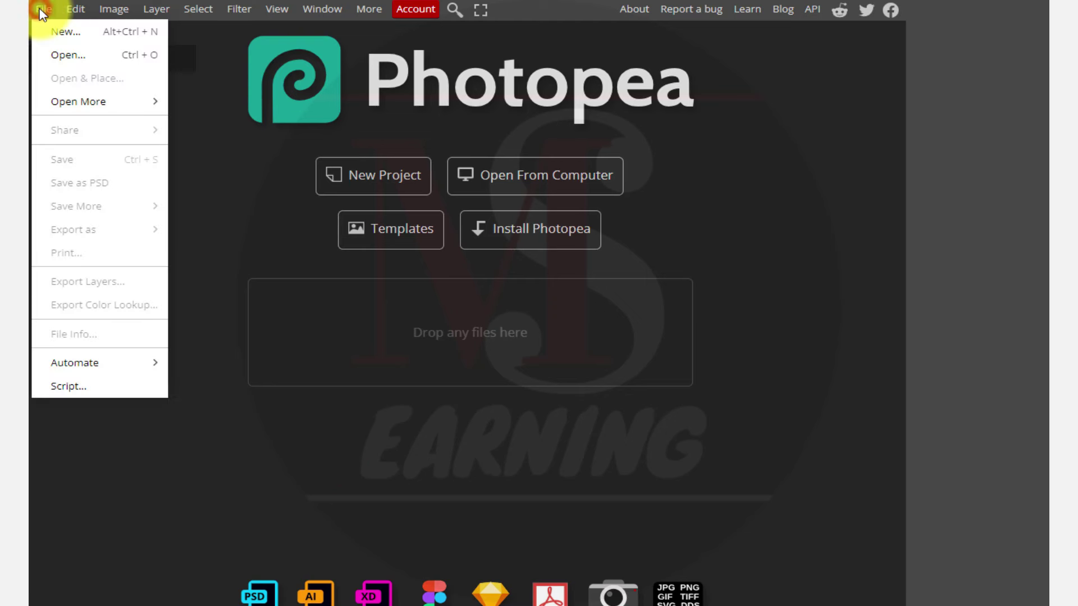
{"action": "left_click", "coordinate": [89, 56]}
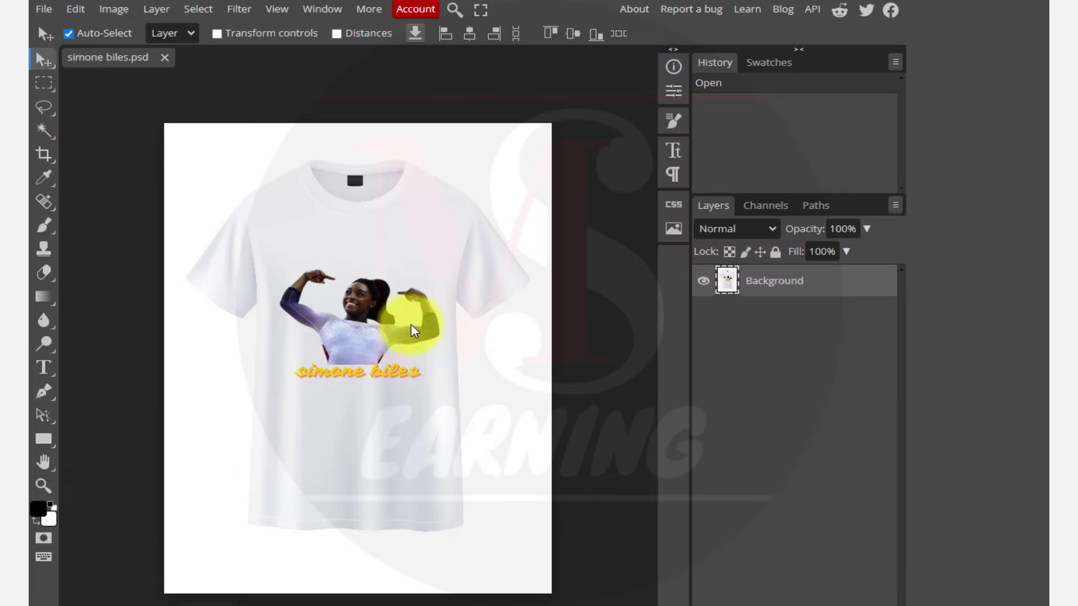
{"action": "left_click", "coordinate": [114, 9]}
{"action": "mouse_move", "coordinate": [179, 297]}
{"action": "left_click", "coordinate": [144, 264]}
{"action": "double_click", "coordinate": [228, 225]}
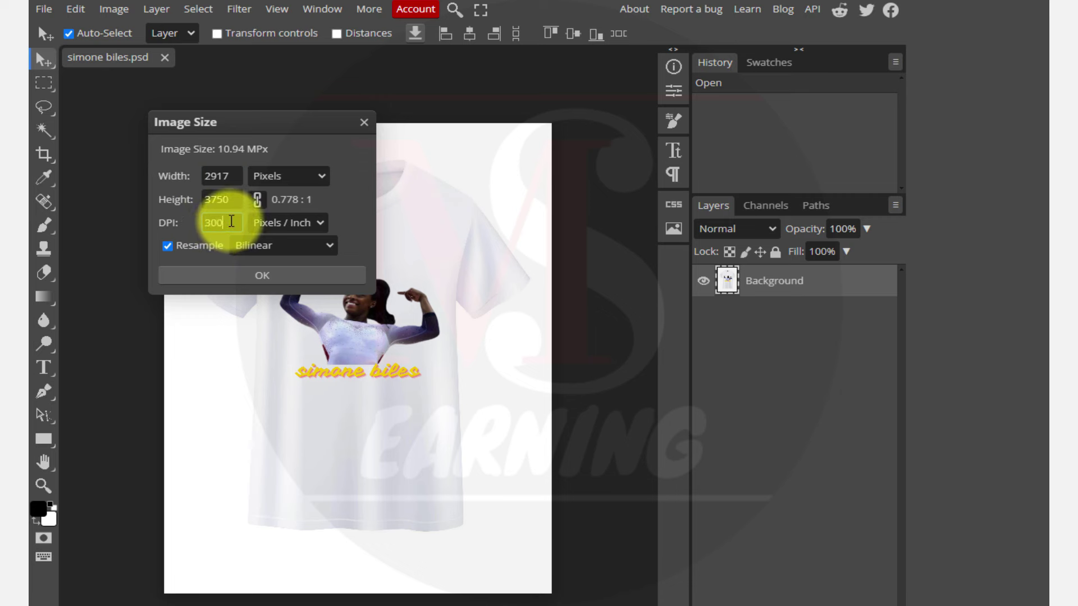
{"action": "key", "text": "ctrl+z"}
{"action": "left_click", "coordinate": [227, 223]}
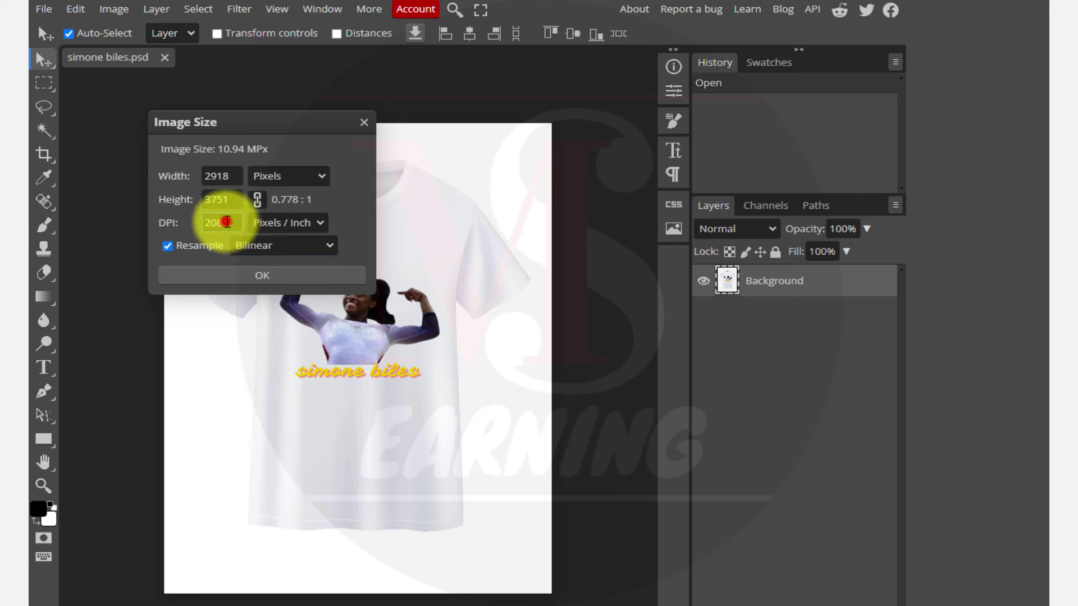
{"action": "type", "text": "300"}
{"action": "left_click", "coordinate": [228, 275]}
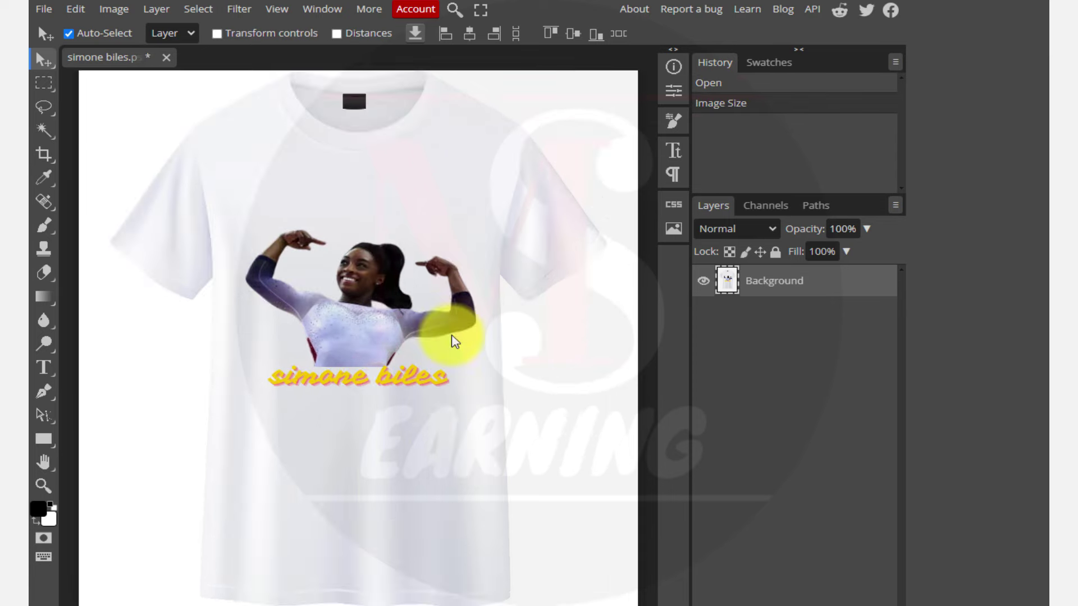
- Export the resized T-shirt image as a JPG and save it to the computer
{"action": "left_click", "coordinate": [44, 9]}
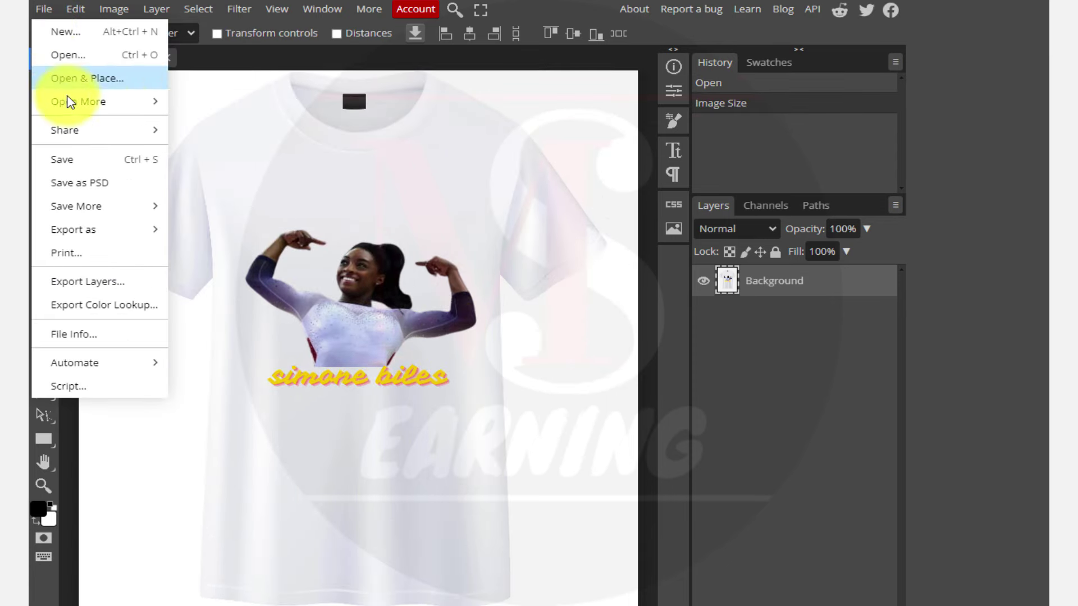
{"action": "mouse_move", "coordinate": [97, 238]}
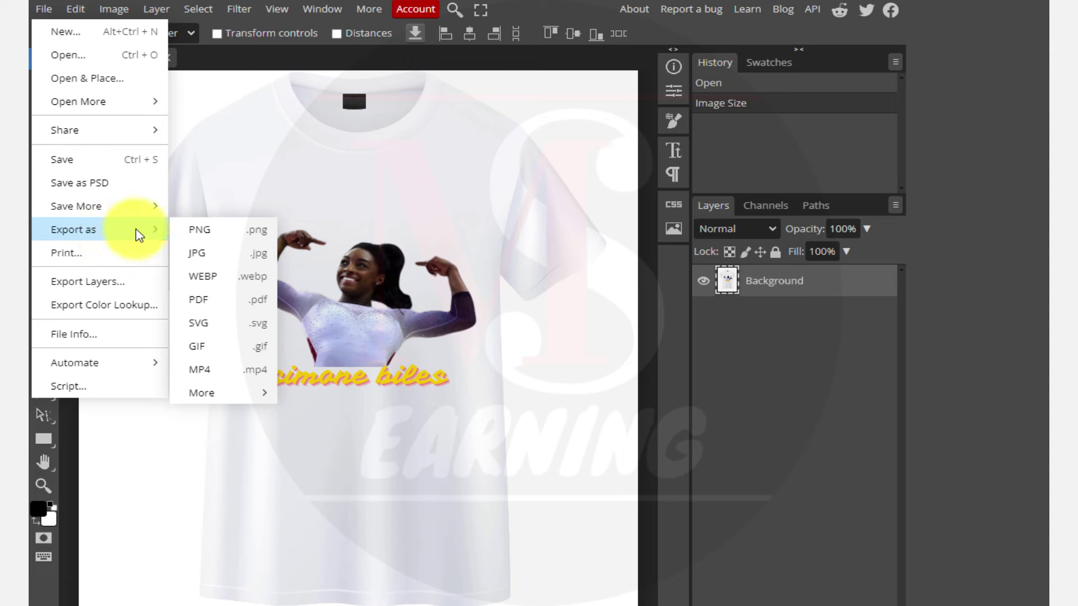
{"action": "left_click", "coordinate": [215, 255]}
{"action": "left_click", "coordinate": [646, 293]}
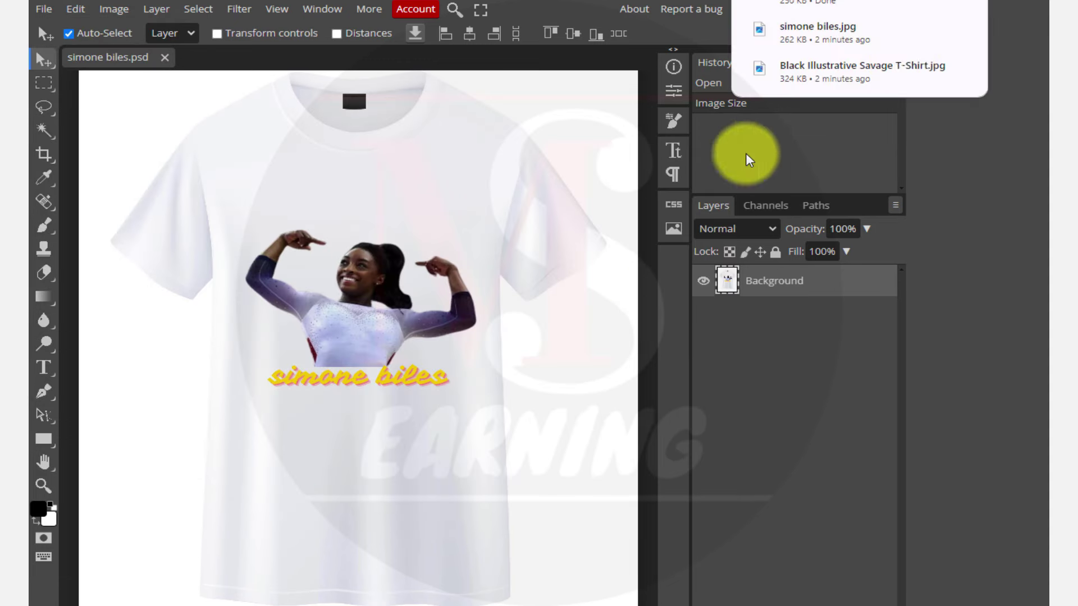